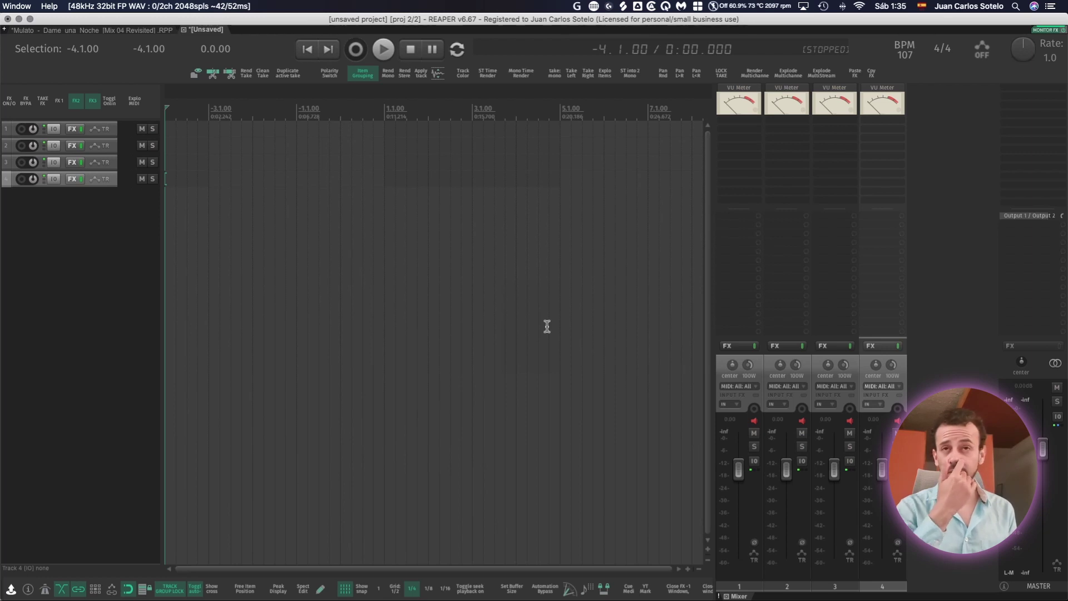
Insert two new tracks below the existing four and narrow the mixer to widen the arrange area
double_click(99, 278)
double_click(95, 306)
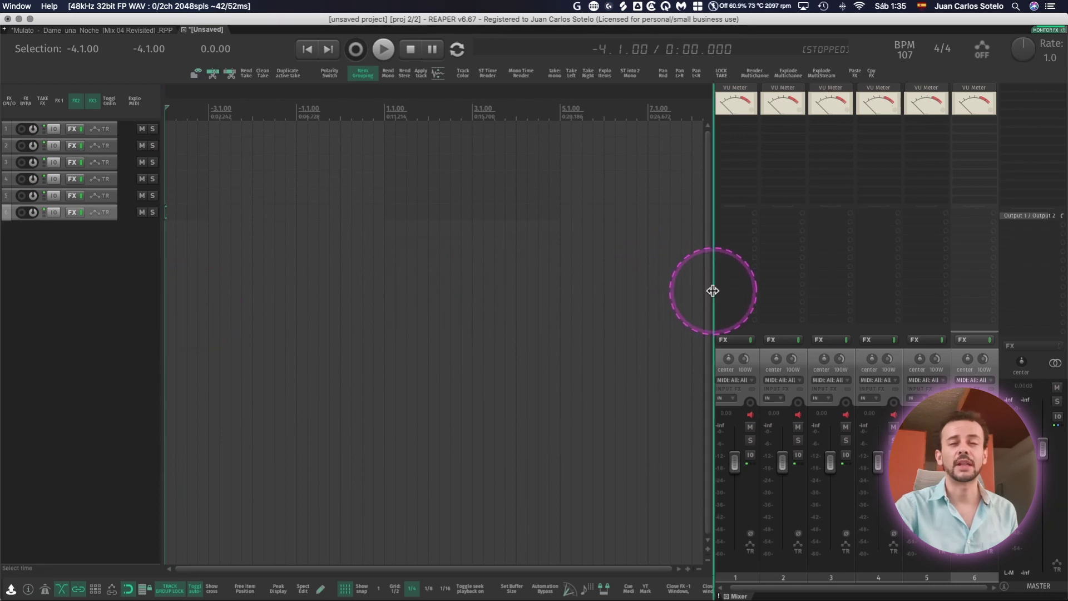
drag(714, 291, 759, 290)
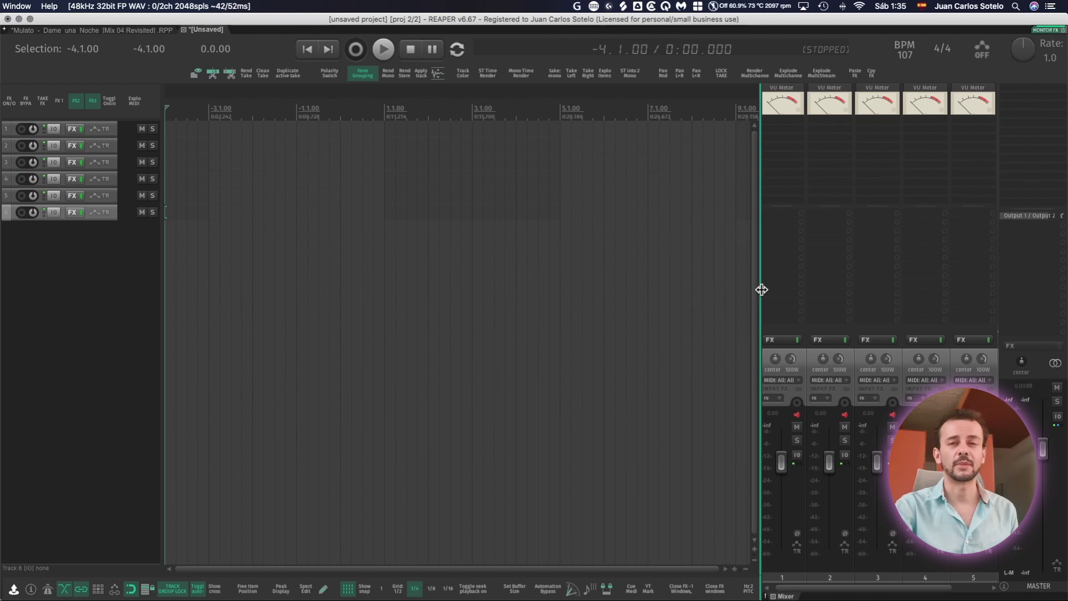
Add the JS: VU Meter (ZenoMOD) effect to a free FX slot on track 1 and close its window
drag(802, 100, 779, 141)
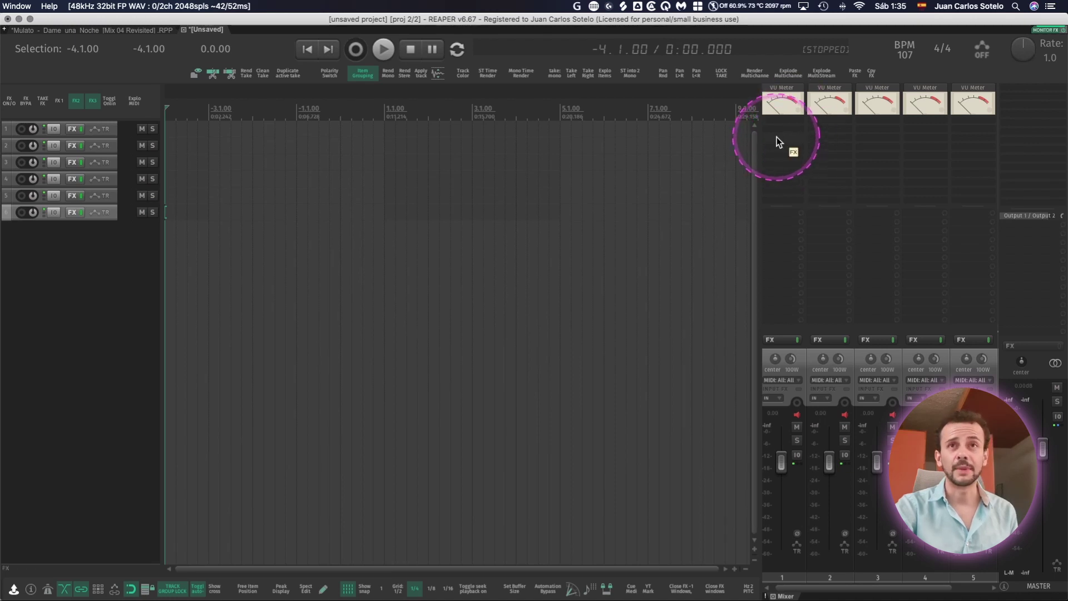
double_click(777, 137)
text(vu meter)
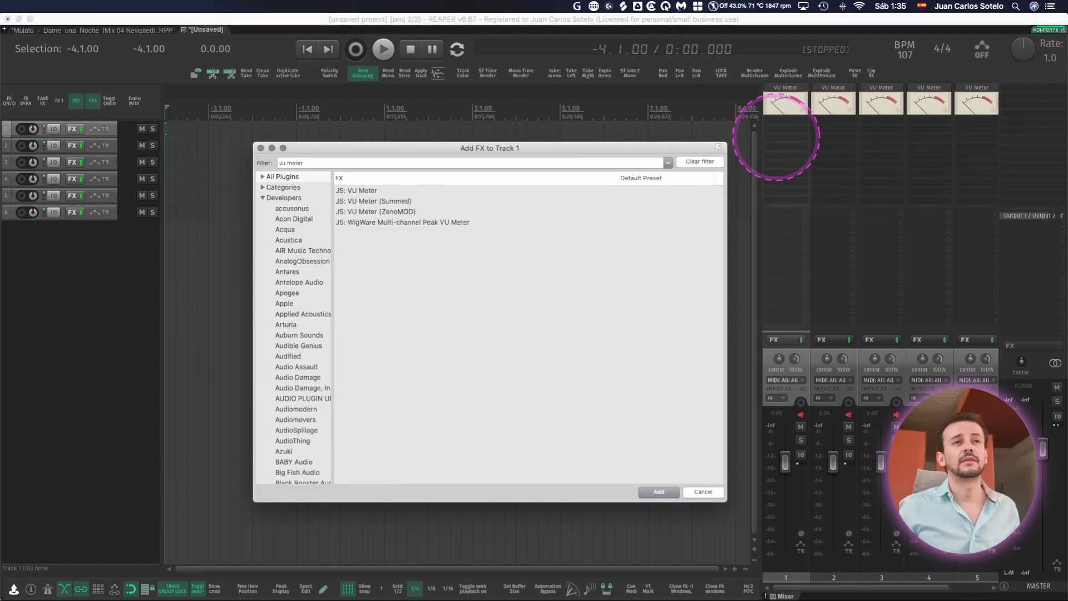
key(Down)
key(Down)
key(Down)
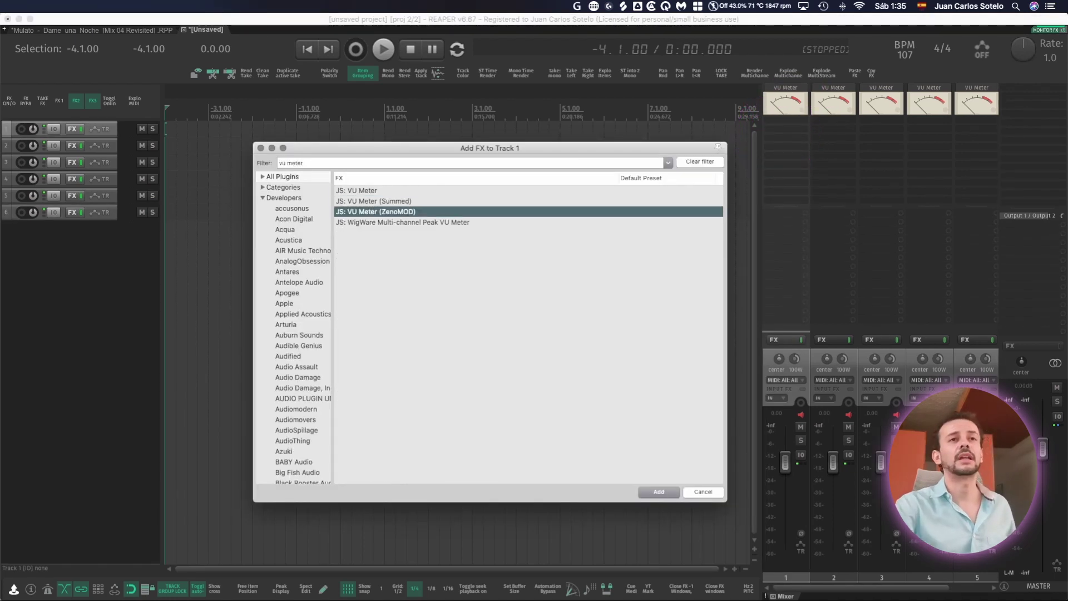
double_click(388, 212)
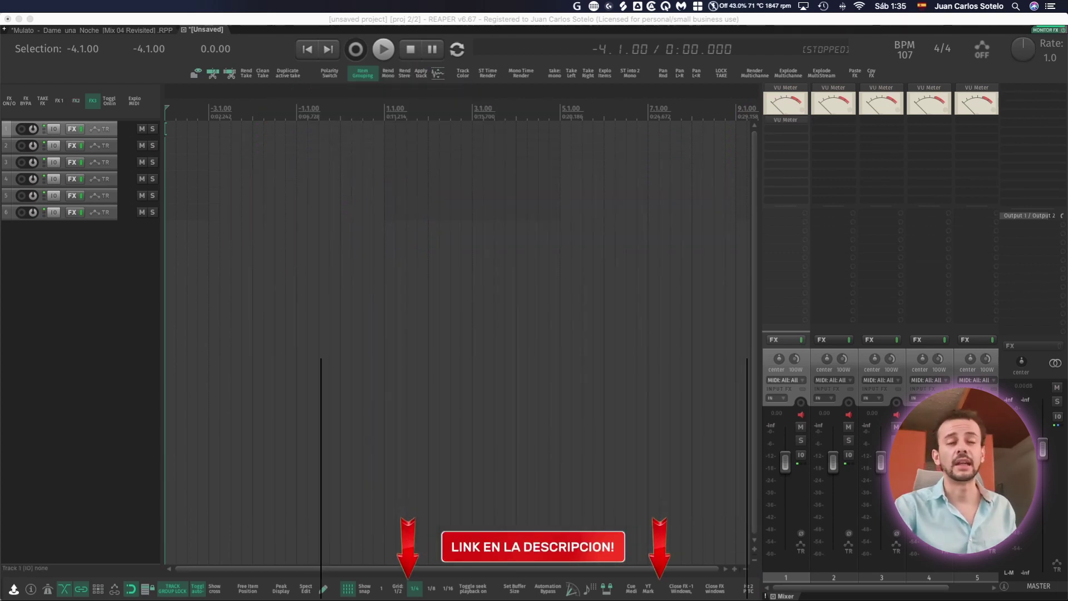
drag(394, 240, 538, 188)
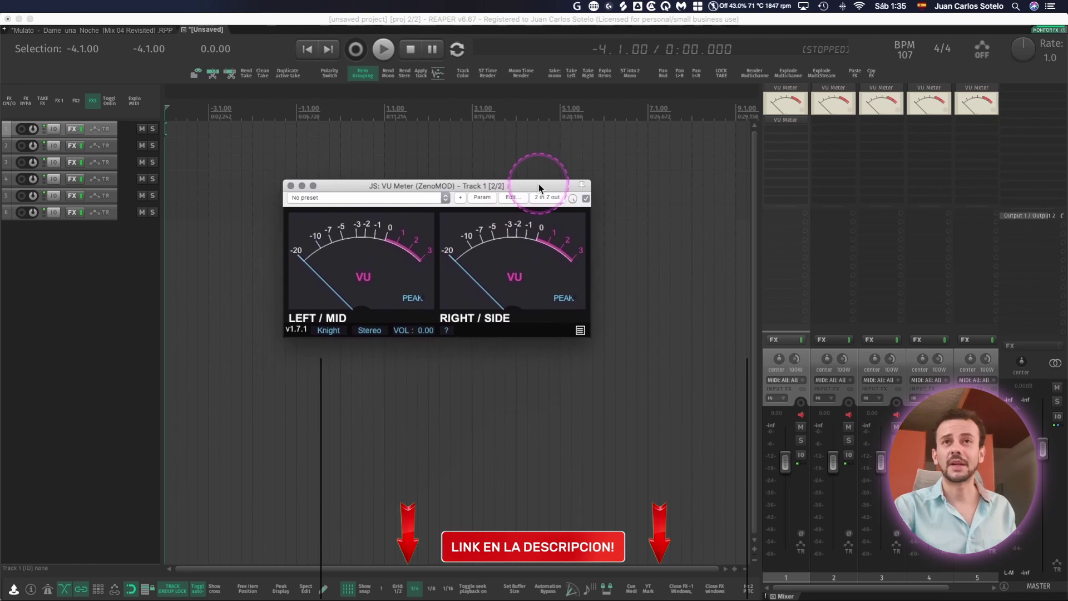
click(290, 185)
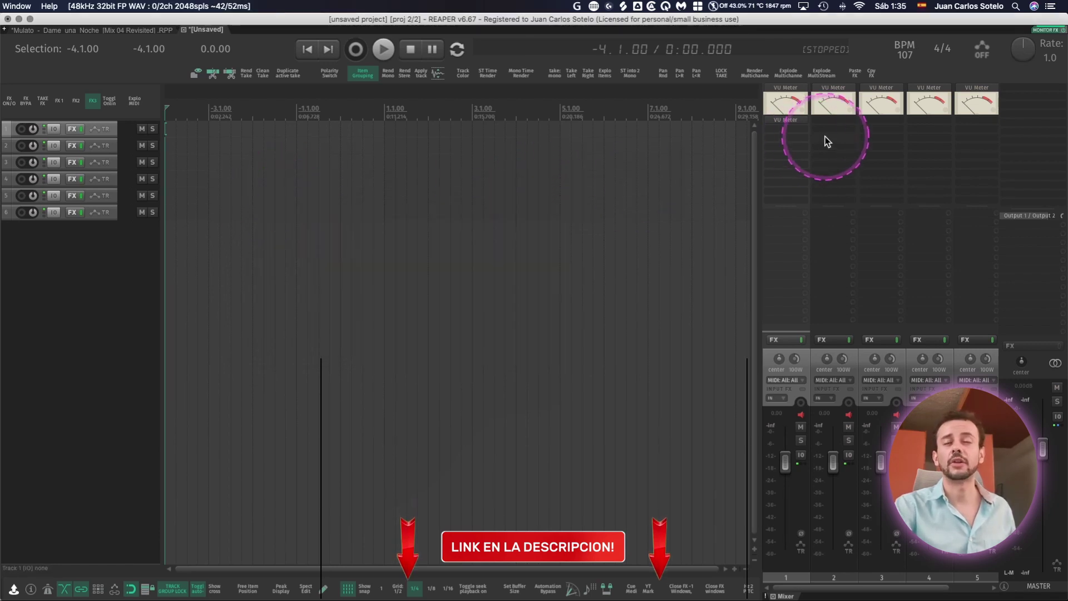
Show the added VU Meter's embedded UI in track 1's mixer strip, and remove that effect
right_click(787, 121)
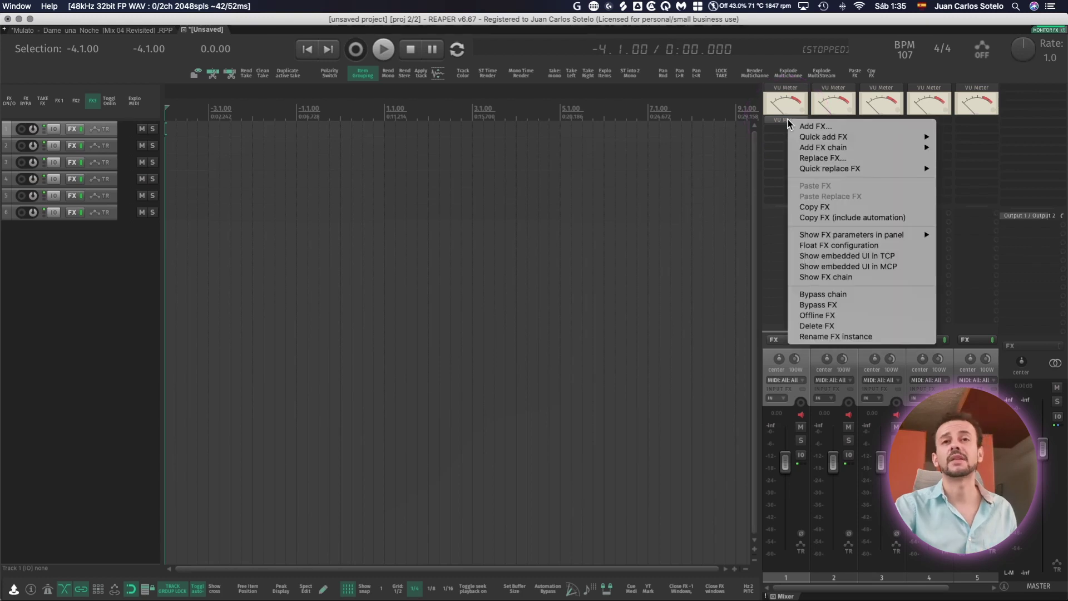
click(898, 267)
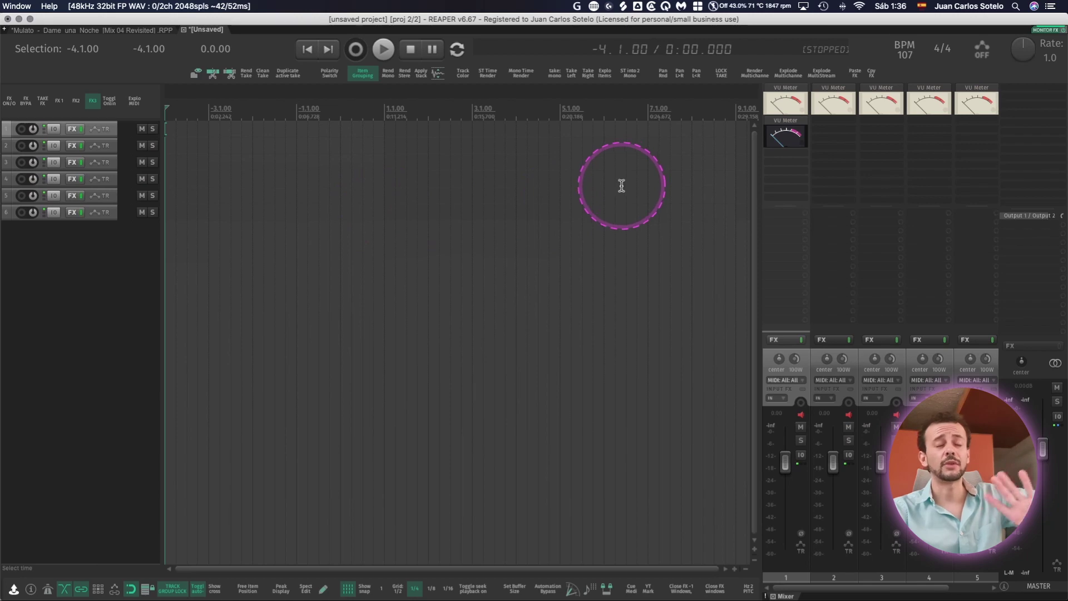
drag(791, 121, 790, 124)
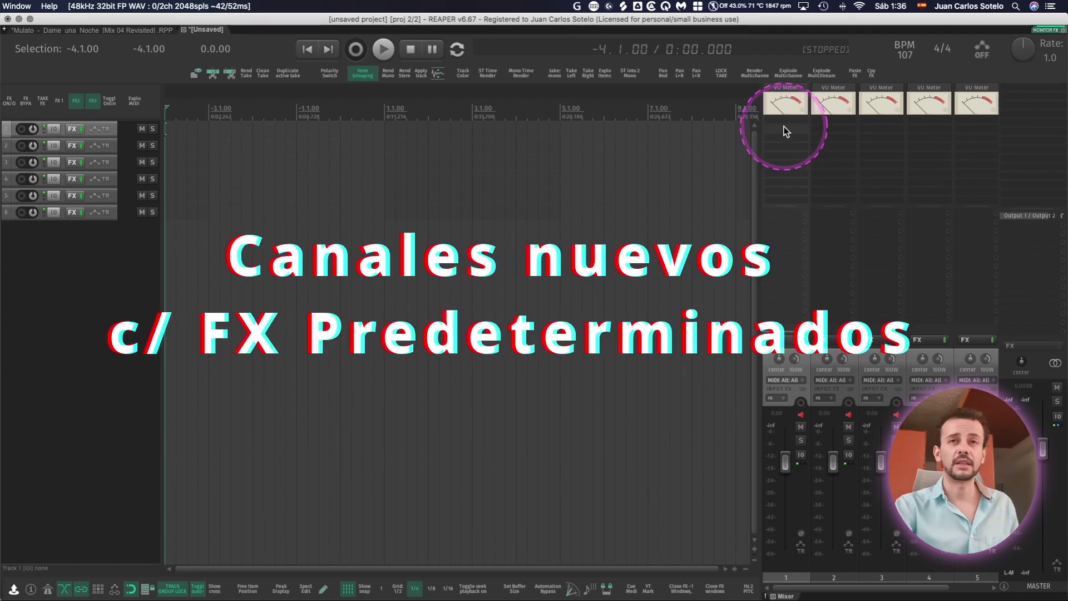
Add ReEQ and ReaComp to track 1 and save all its FX as the default chain for new tracks
double_click(784, 126)
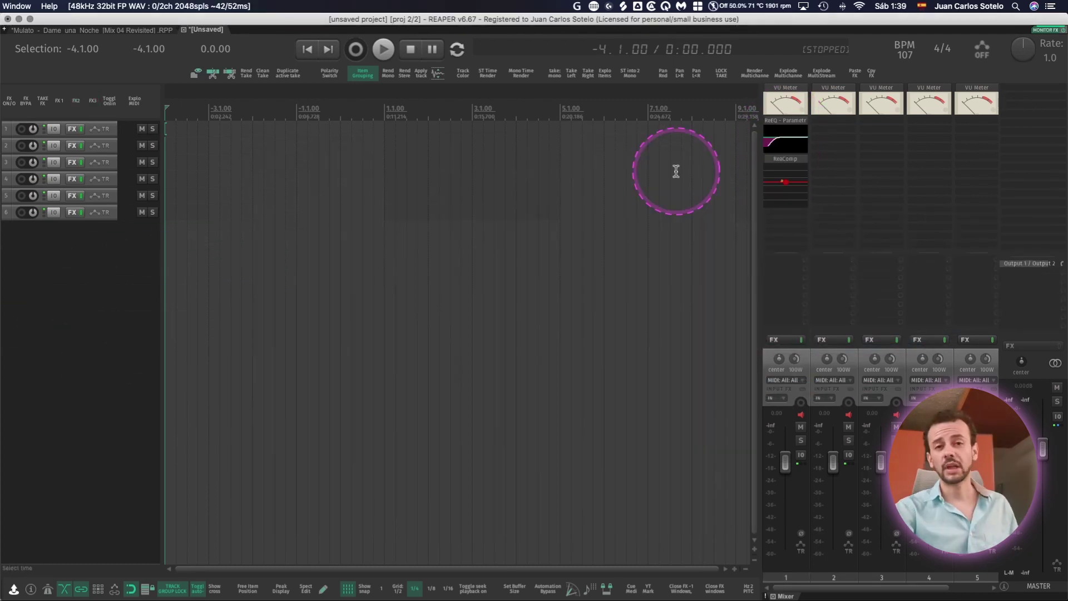
mouse_move(775, 145)
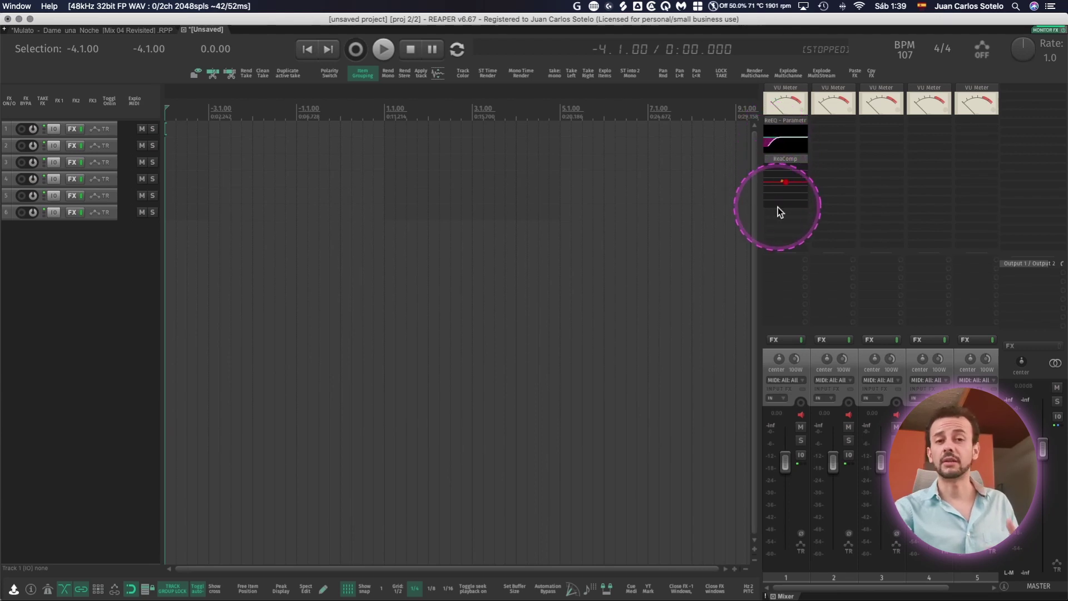
click(783, 340)
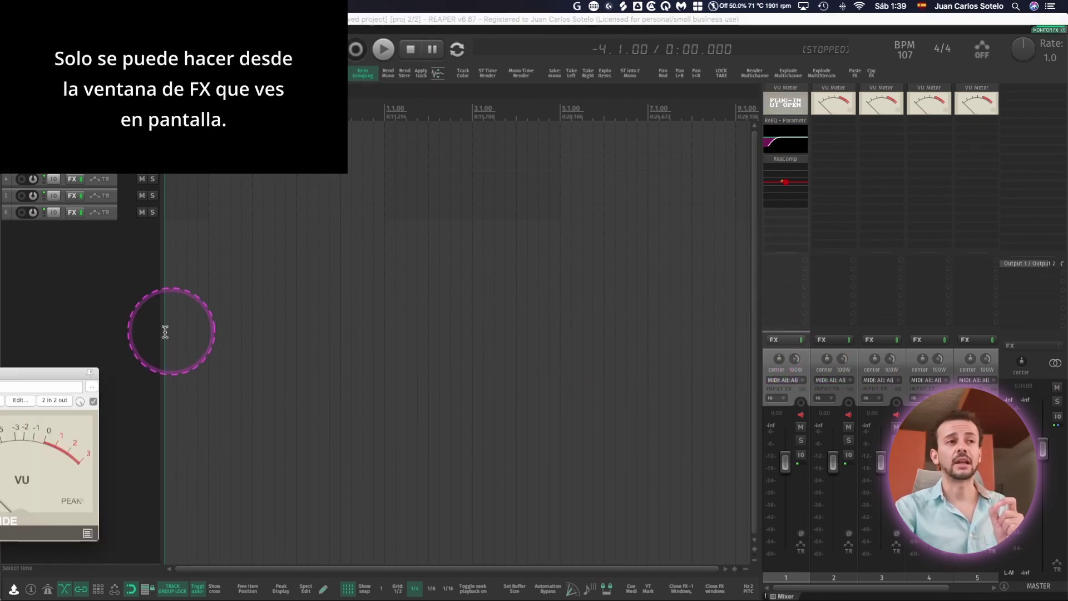
drag(44, 376, 564, 244)
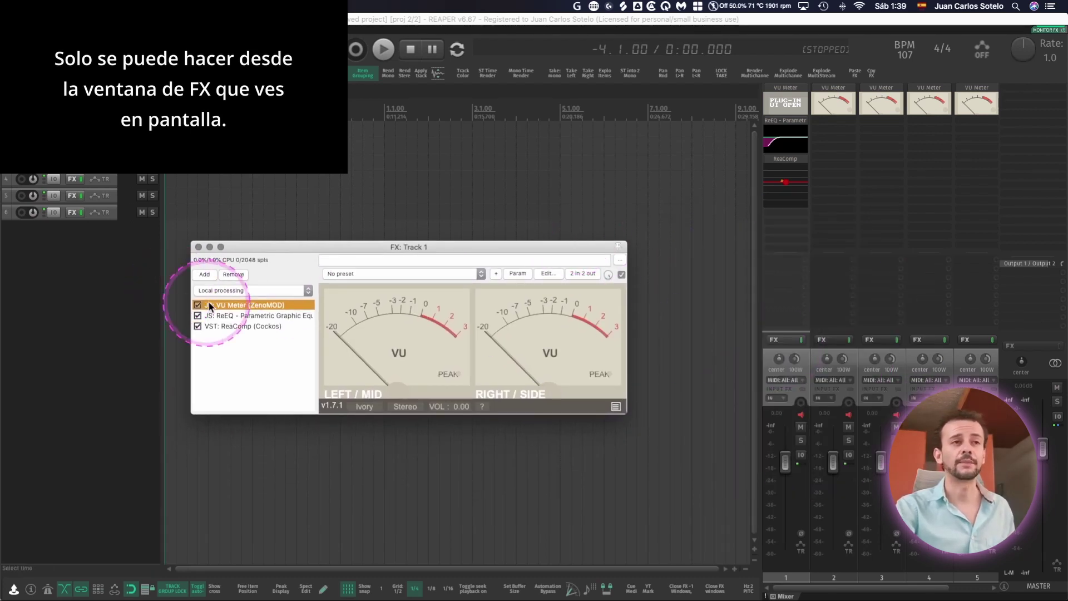
right_click(234, 305)
mouse_move(252, 307)
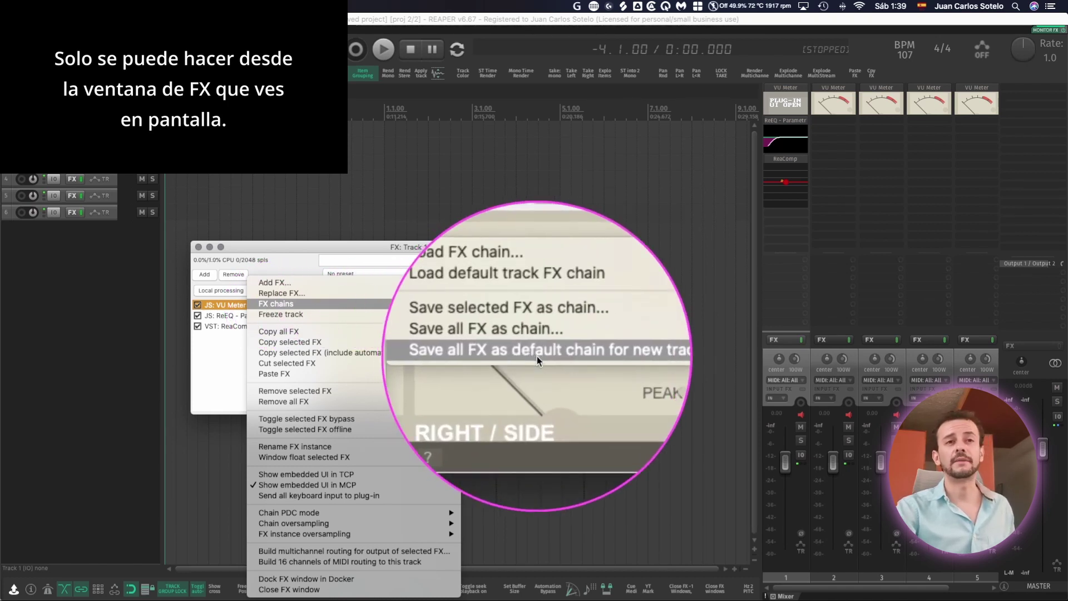
click(584, 356)
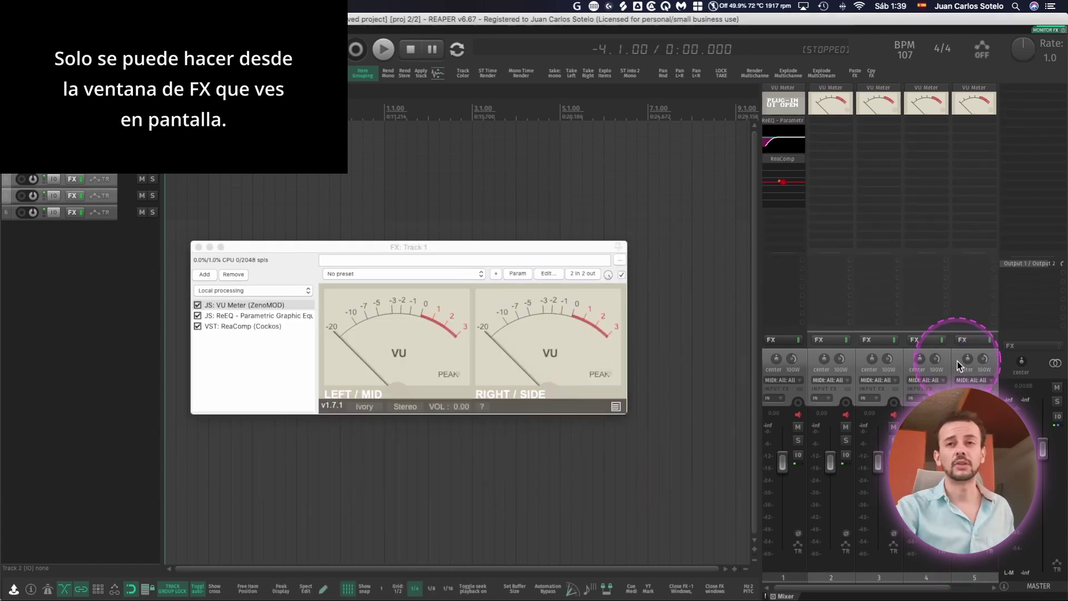
Delete tracks 2 to 5 and insert a new track to test the default FX chain, leaving track 1's FX window closed
key(Delete)
key(Return)
key(ctrl+t)
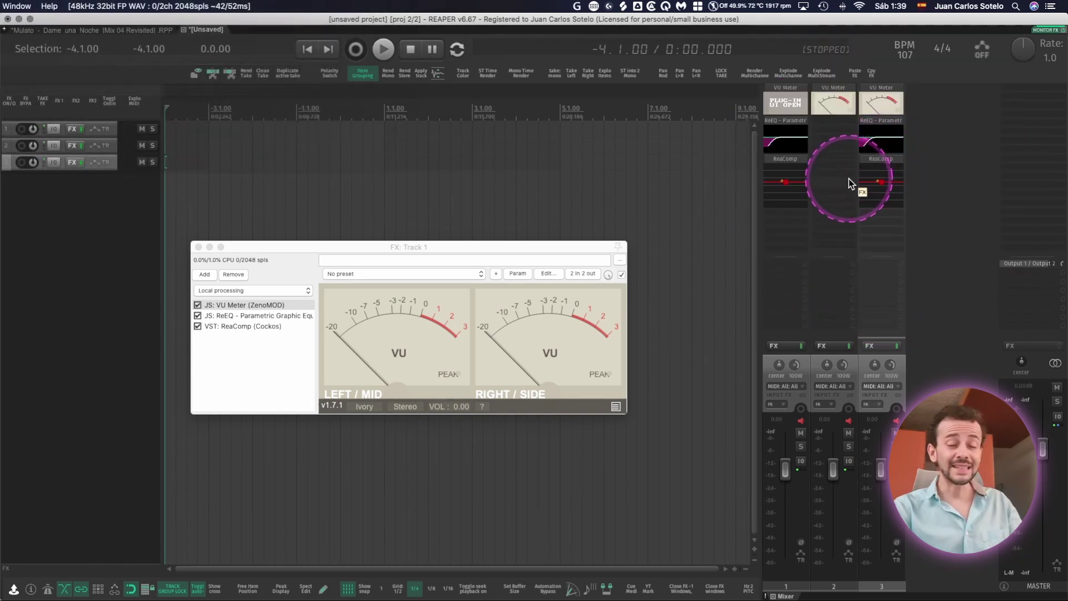
click(198, 246)
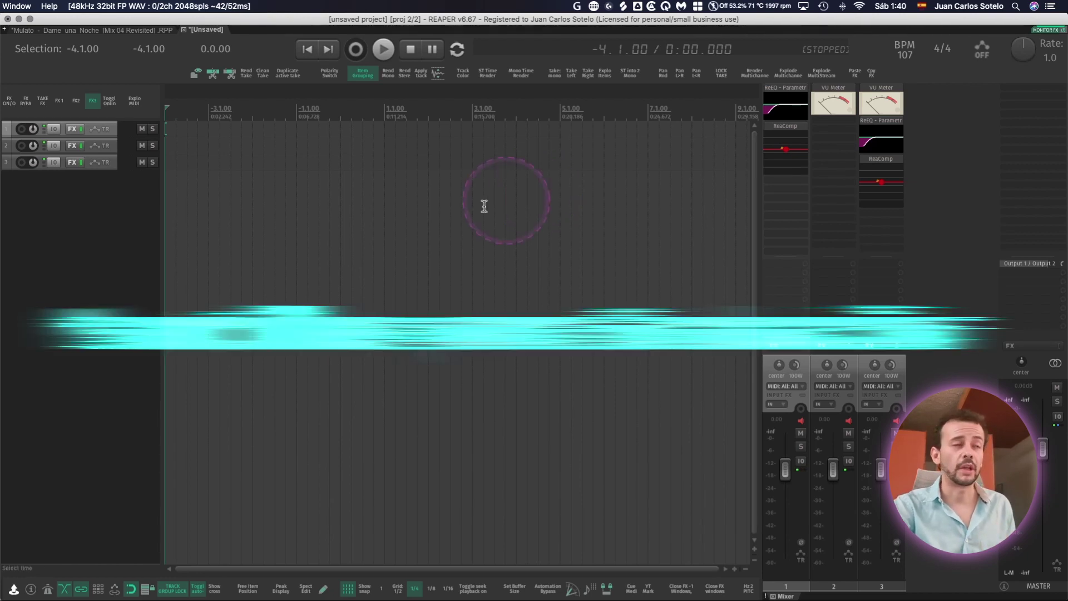
Delete all three tracks and insert four new ones in the empty project
key(Delete)
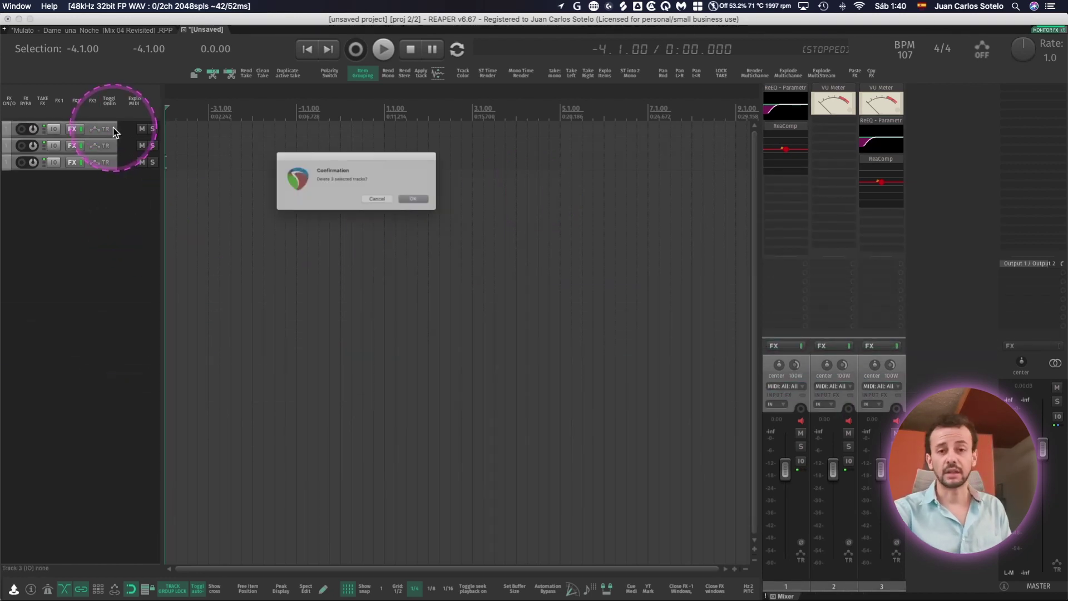
key(Return)
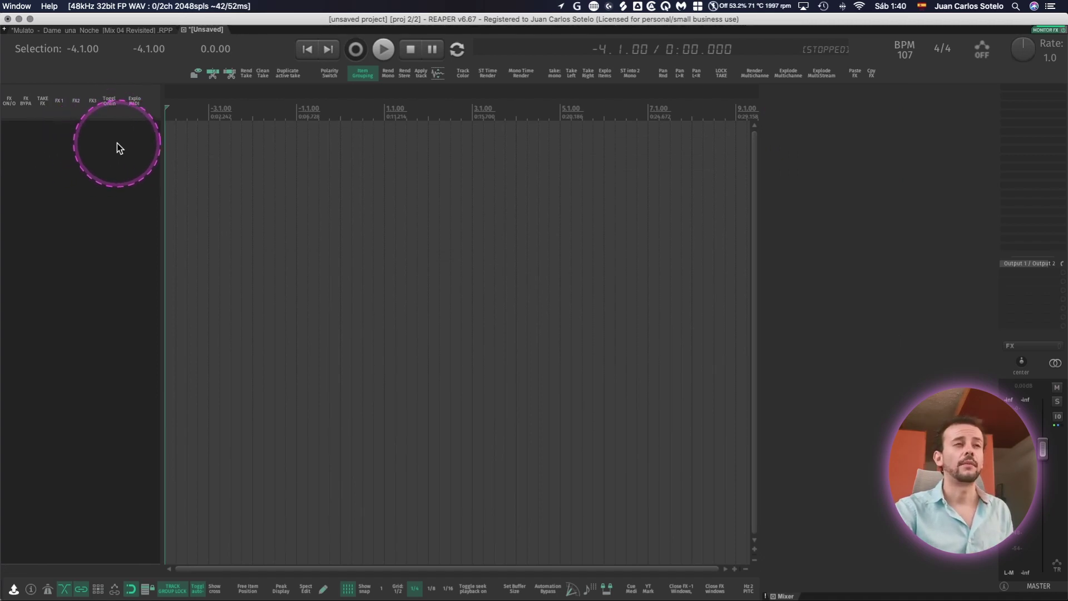
double_click(118, 146)
double_click(122, 170)
double_click(125, 204)
double_click(122, 256)
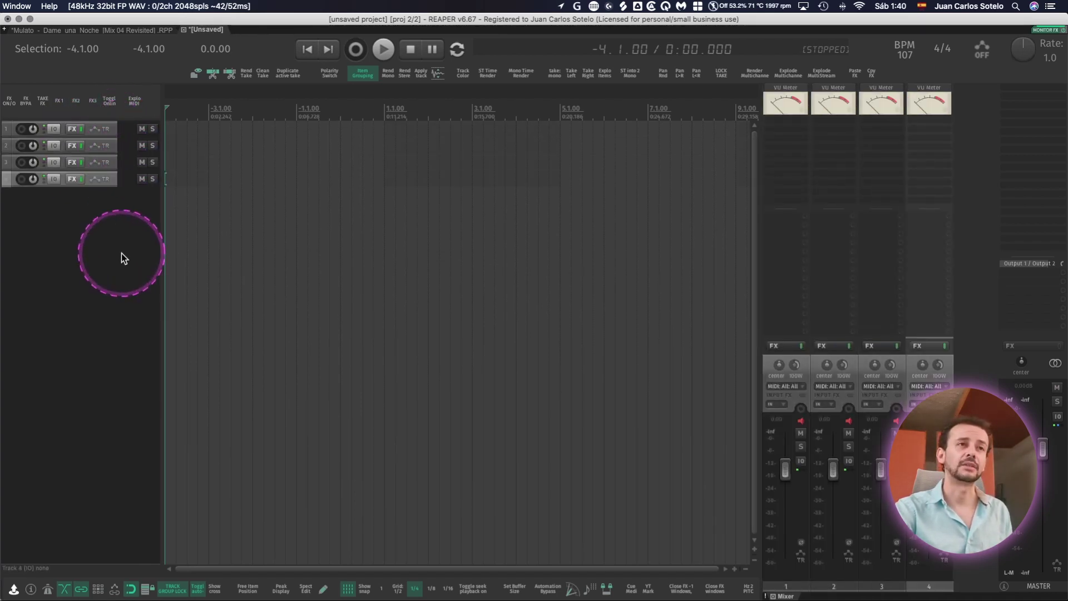
click(122, 255)
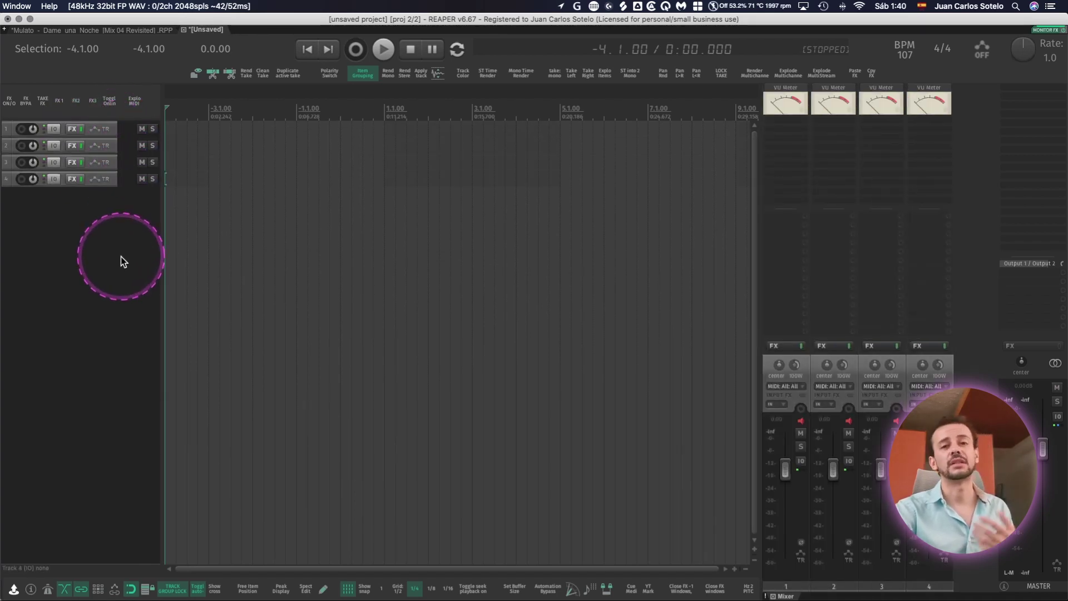
Delete all four tracks and insert the Drums track template in their place
key(super+a)
key(Delete)
right_click(120, 168)
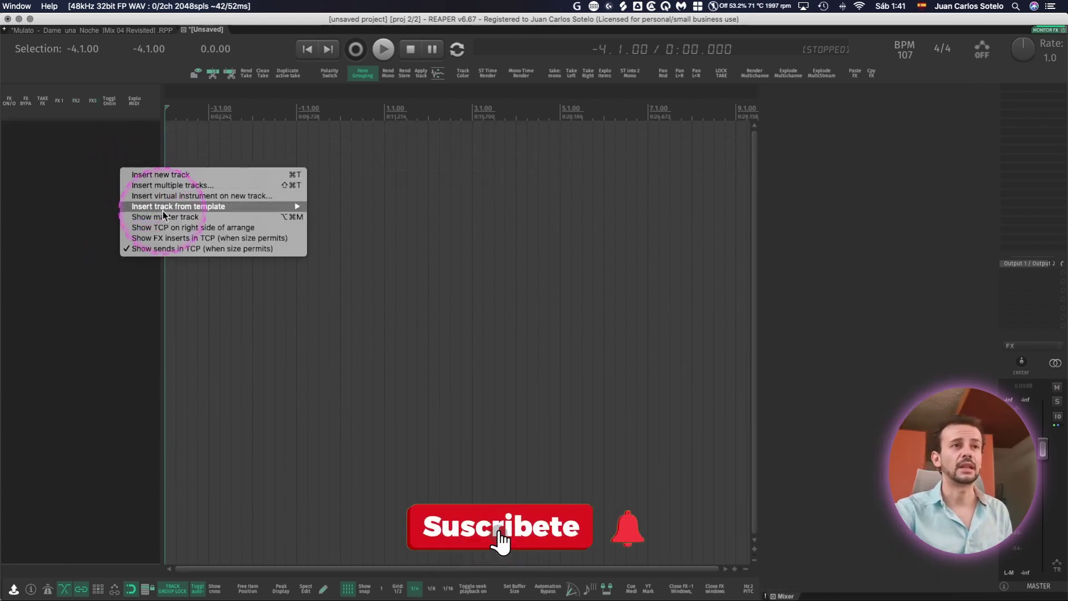
mouse_move(162, 211)
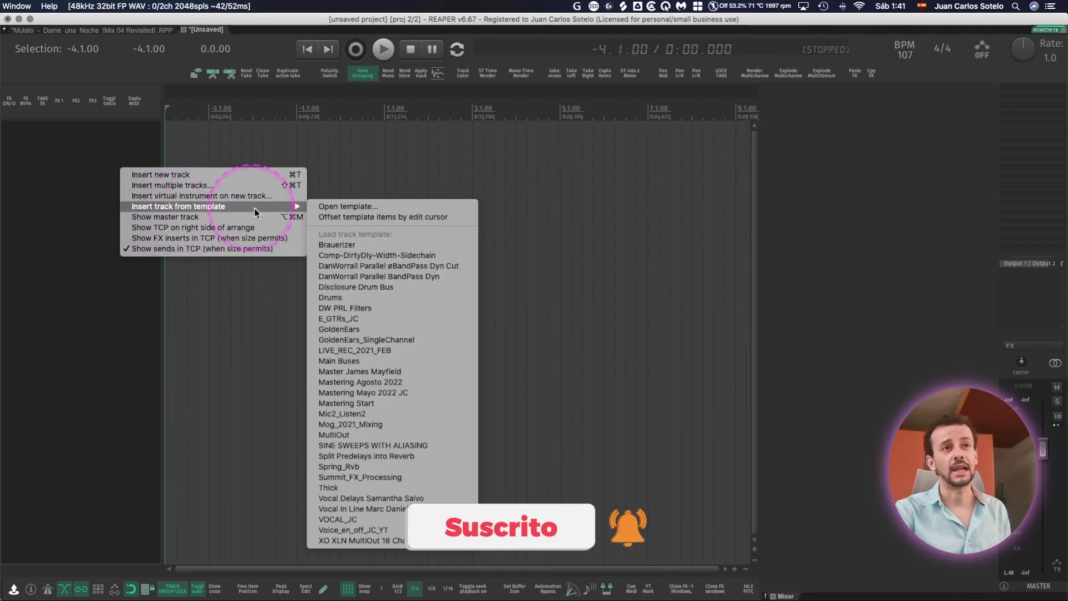
click(406, 302)
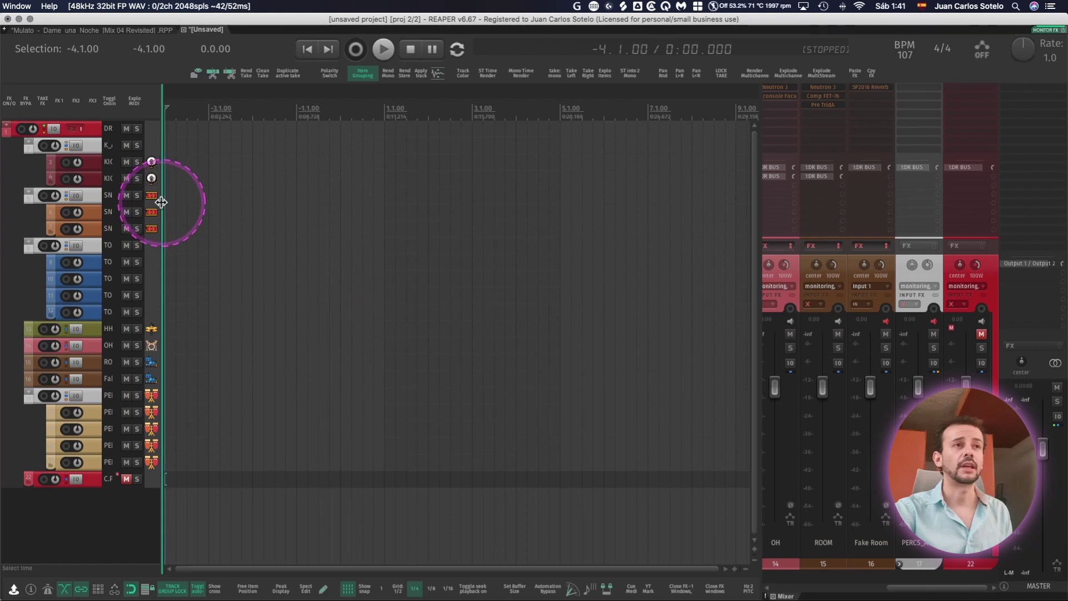
Widen the track panel and the mixer to show the whole drum template, and inspect the K_AUX and OH channels
drag(163, 207, 306, 202)
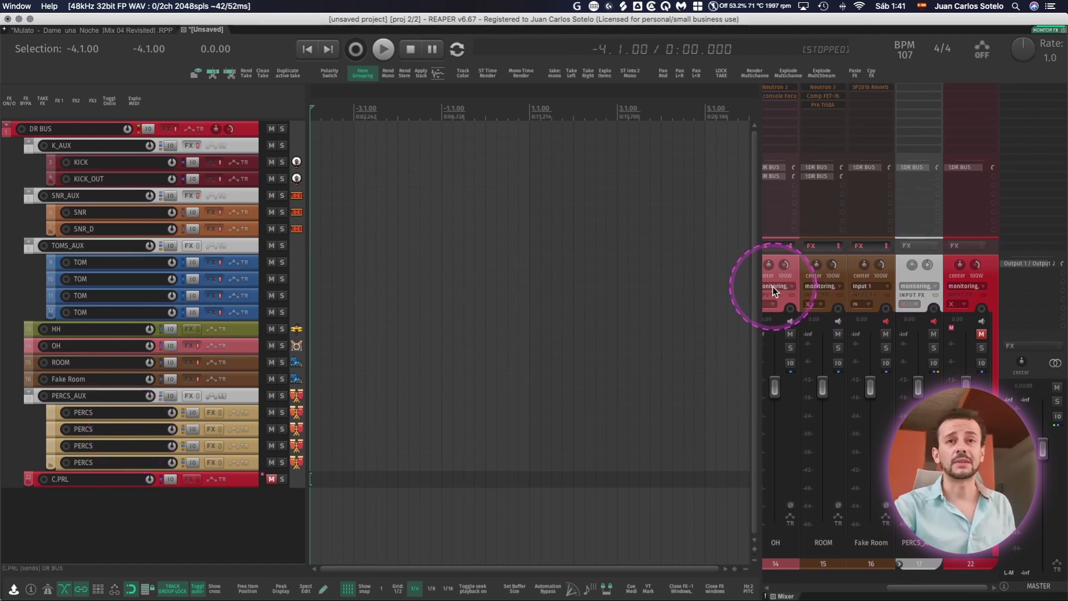
drag(762, 284, 395, 279)
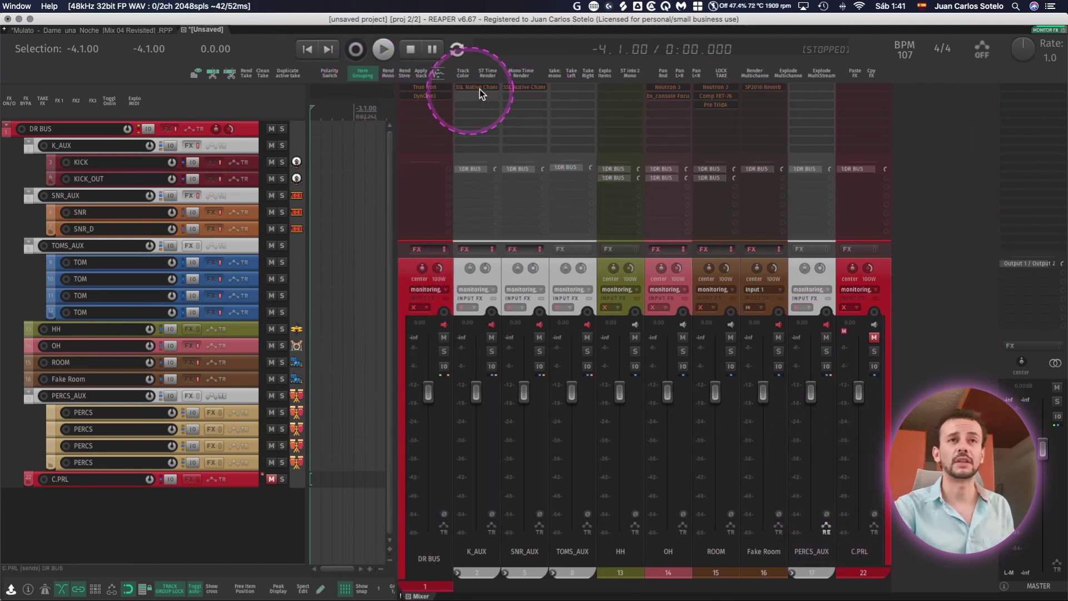
click(491, 272)
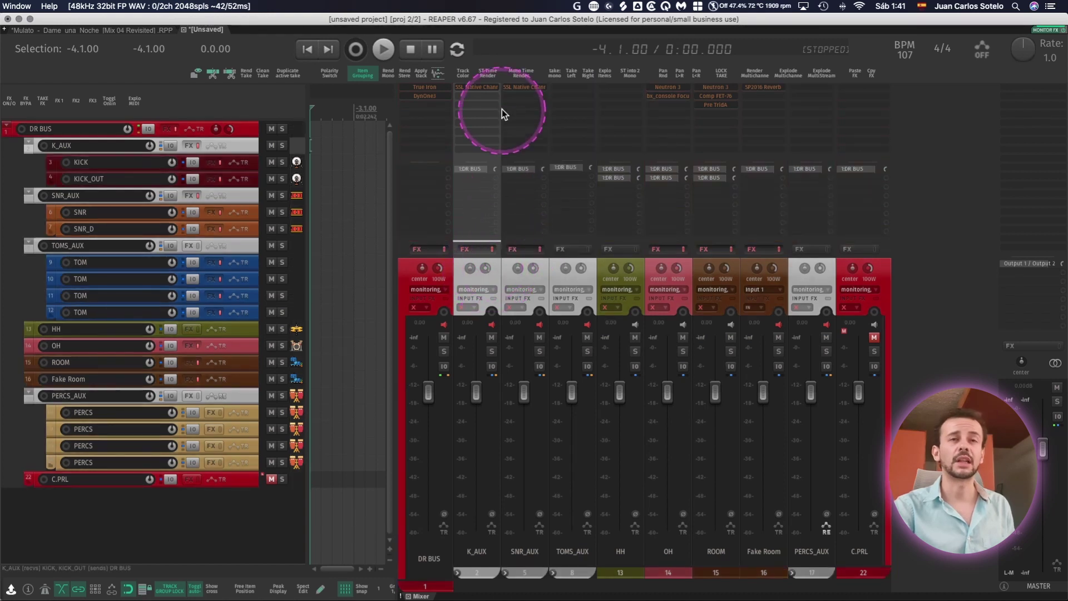
click(689, 266)
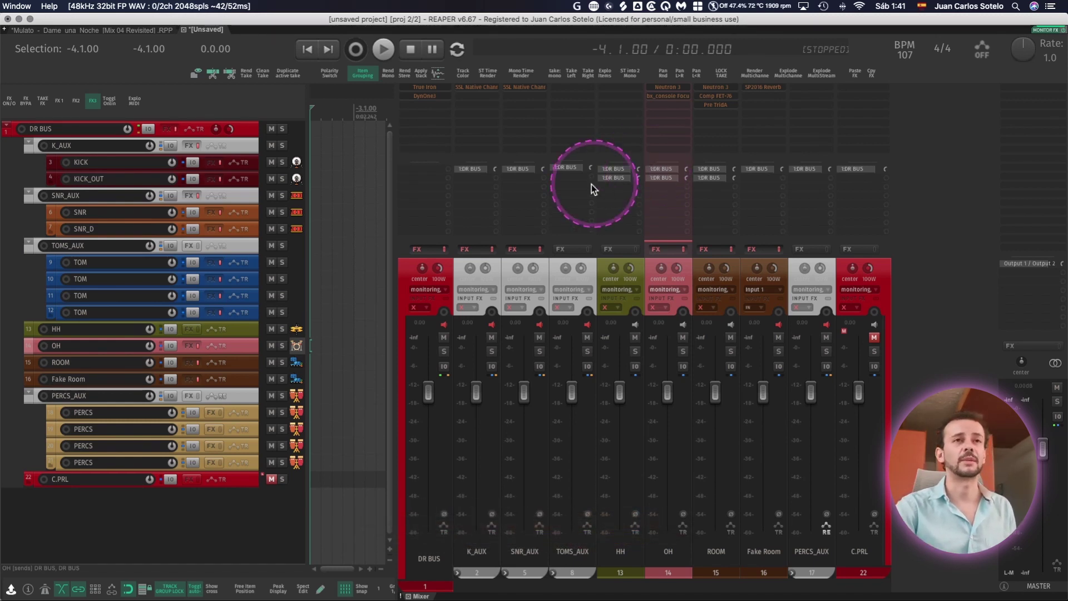
Narrow the mixer and review the mono and stereo record input options of the DR BUS track
drag(417, 246, 507, 240)
click(543, 289)
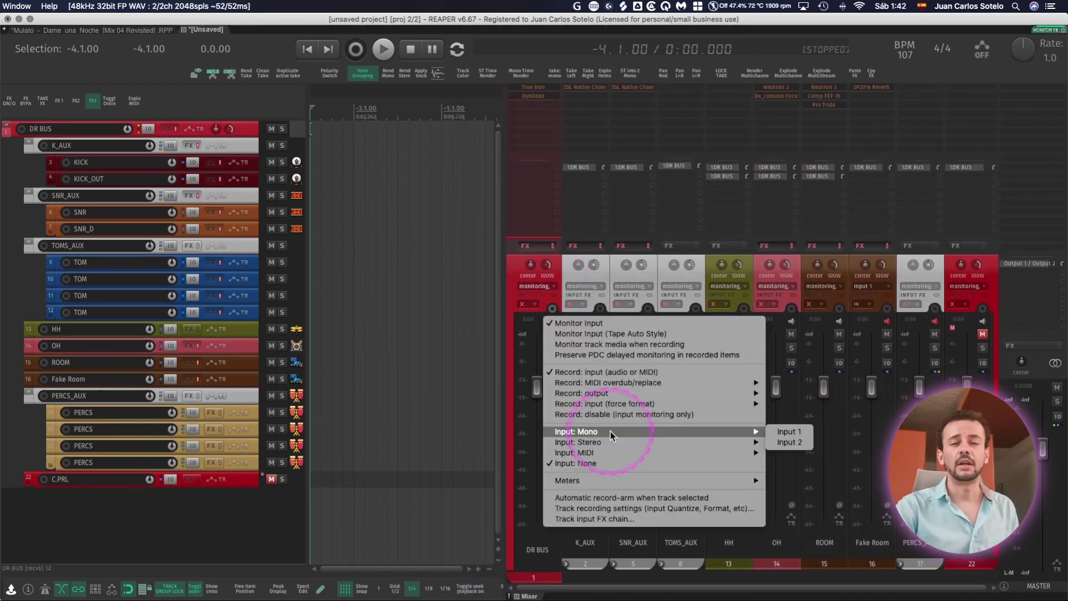
mouse_move(720, 444)
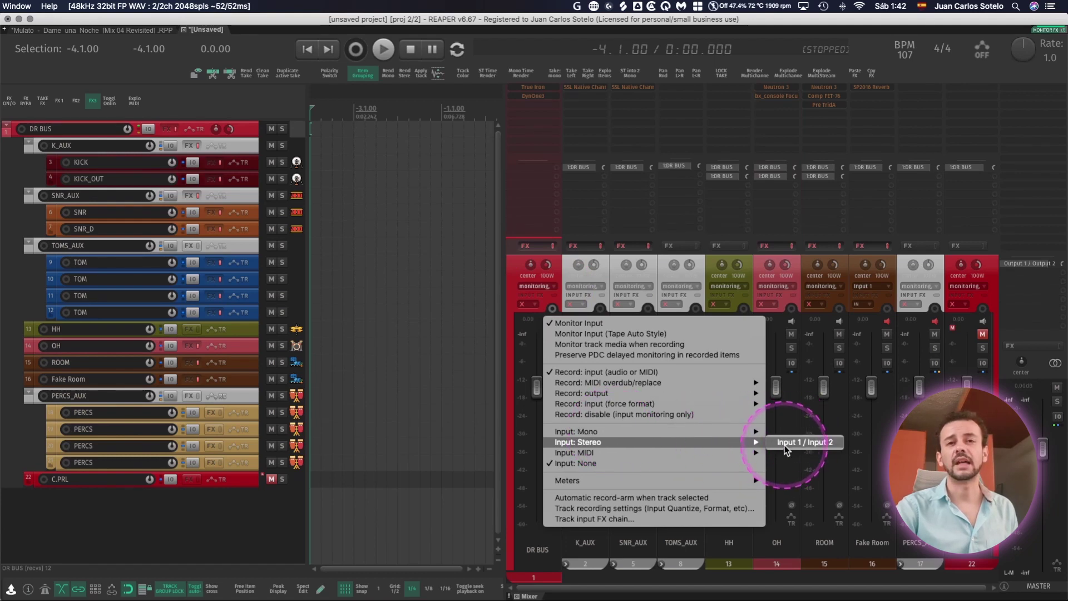
click(565, 270)
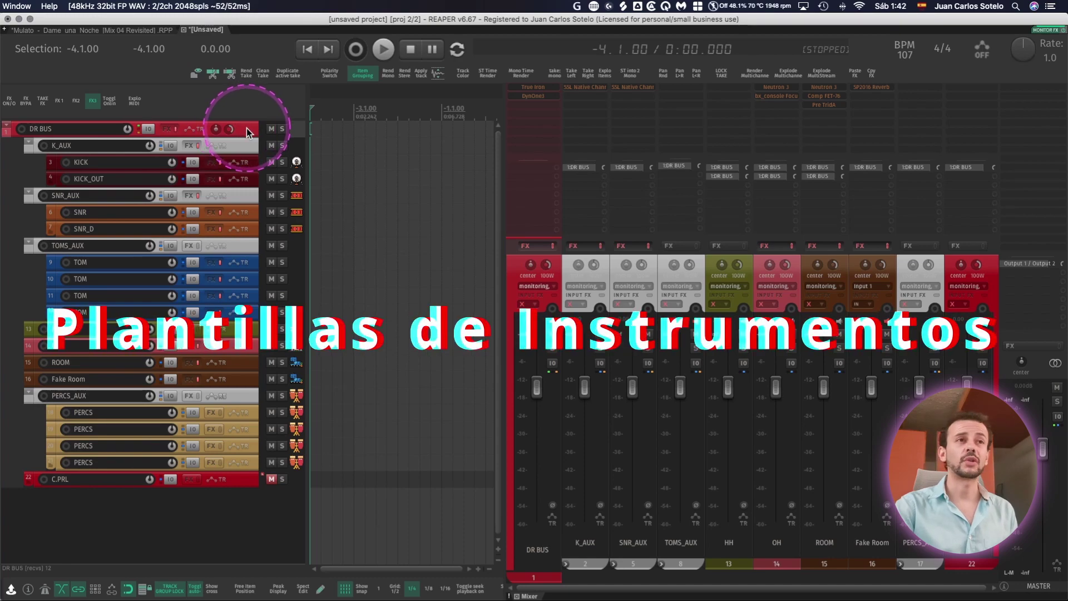
Delete the drum template tracks and load the XO (XLN Audio) instrument on a new first track
key(Delete)
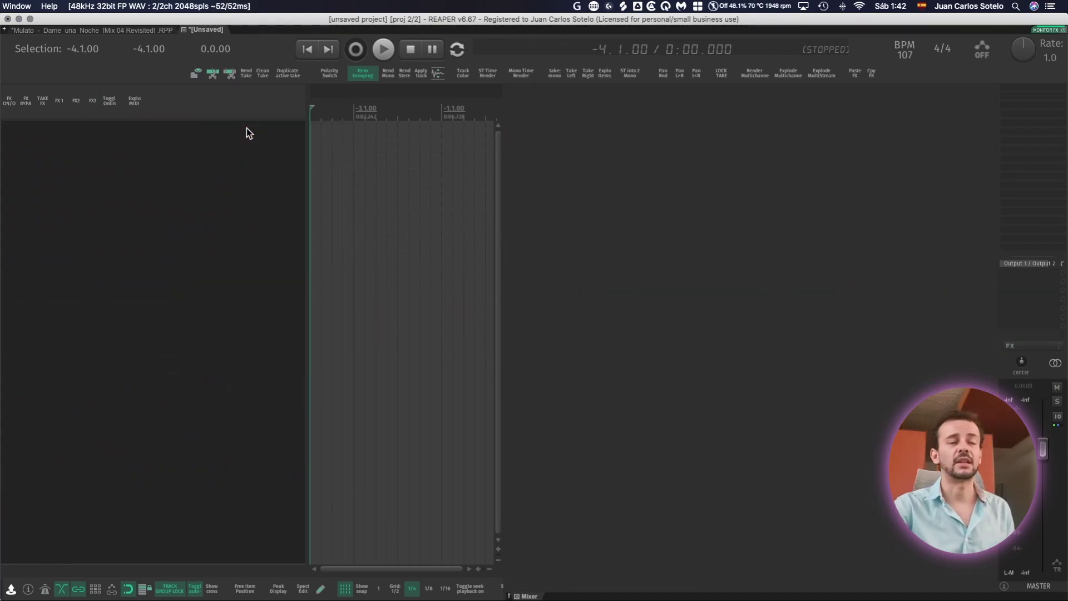
double_click(255, 146)
click(617, 146)
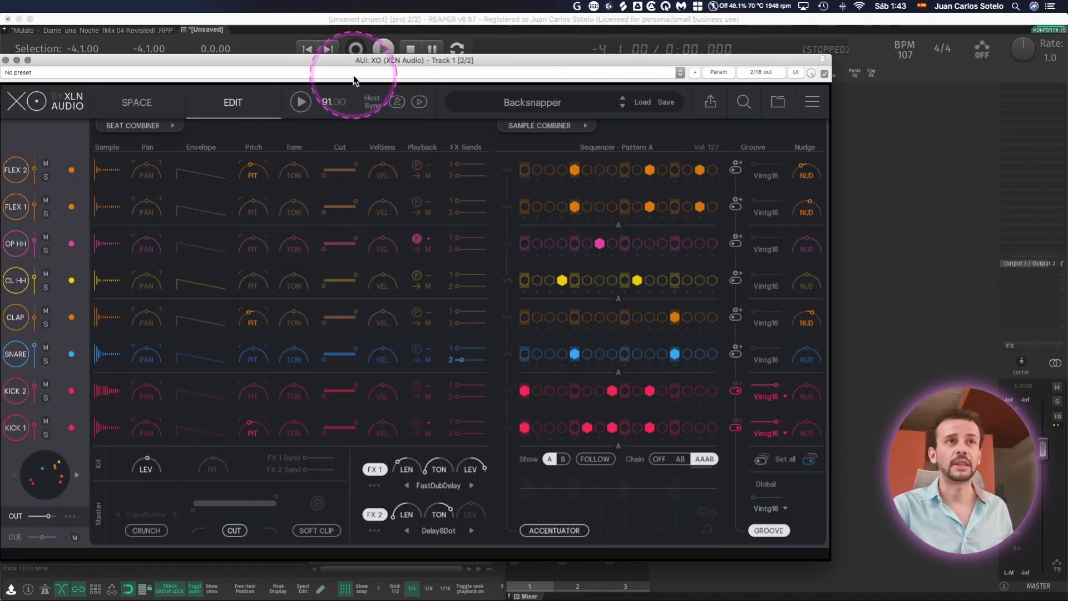
Close the XO plug-in window and choose to save the tracks as a track template
drag(353, 75, 373, 64)
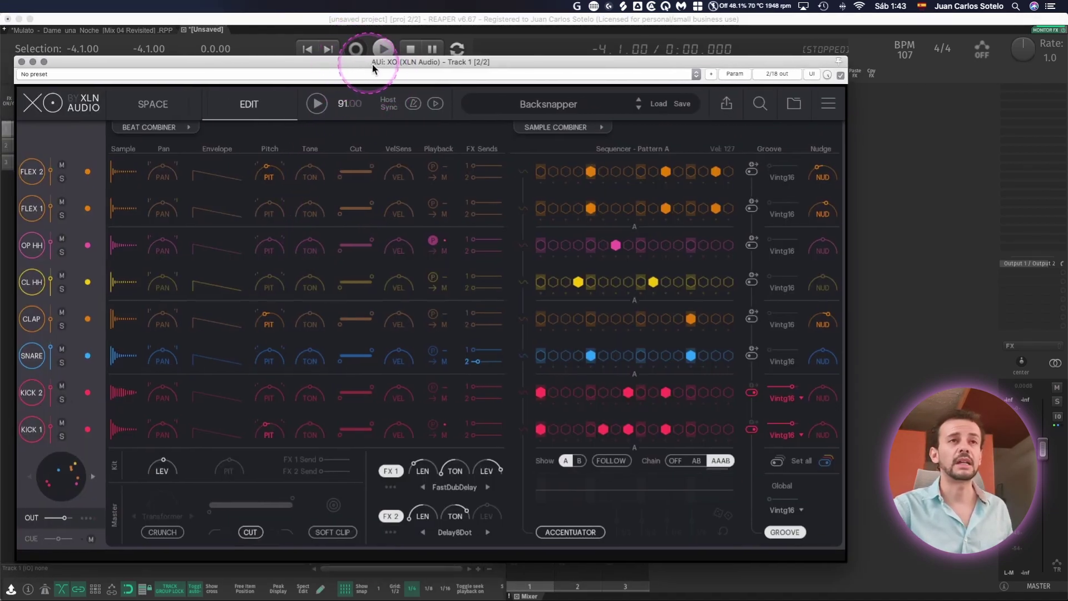
click(38, 63)
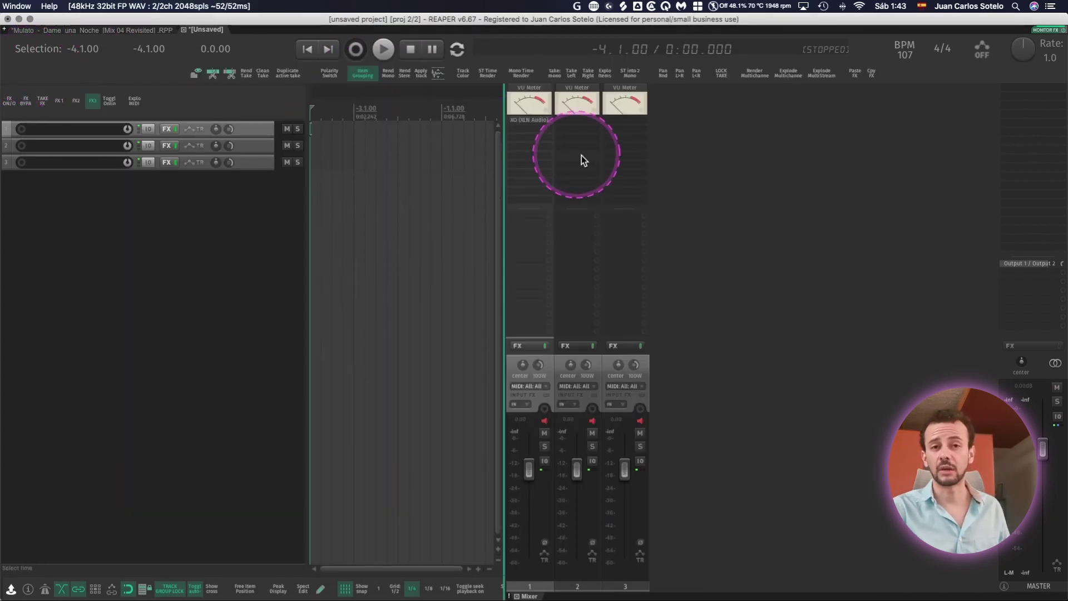
right_click(605, 365)
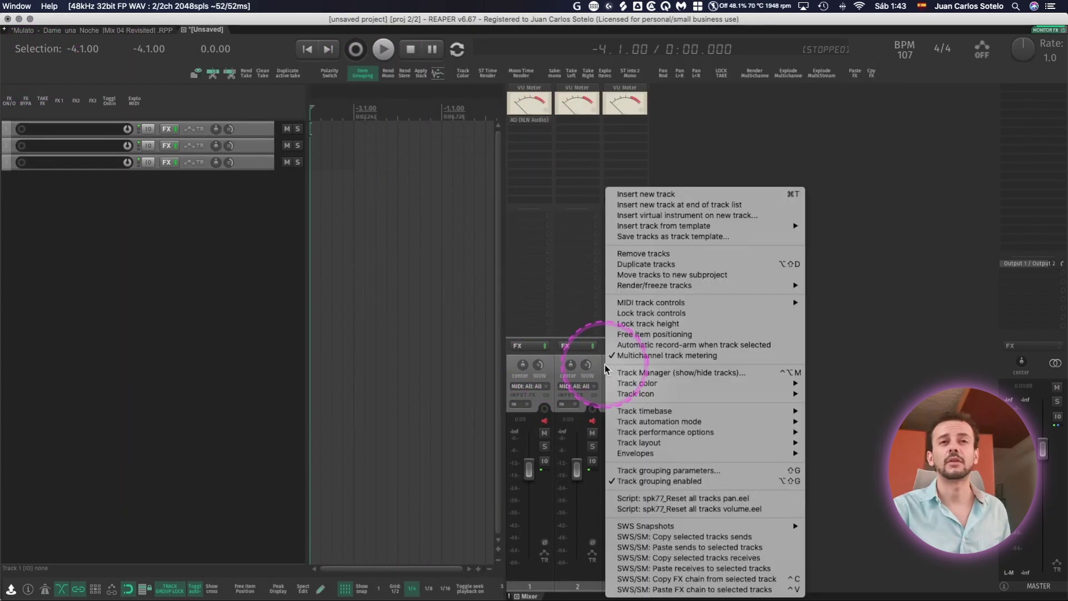
click(683, 239)
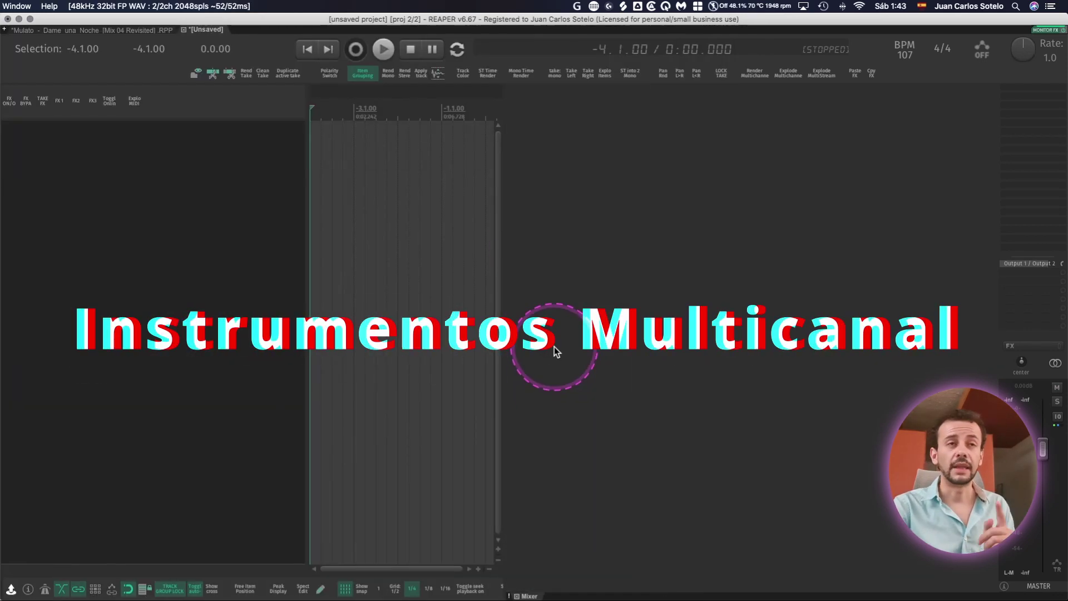
right_click(217, 162)
click(267, 191)
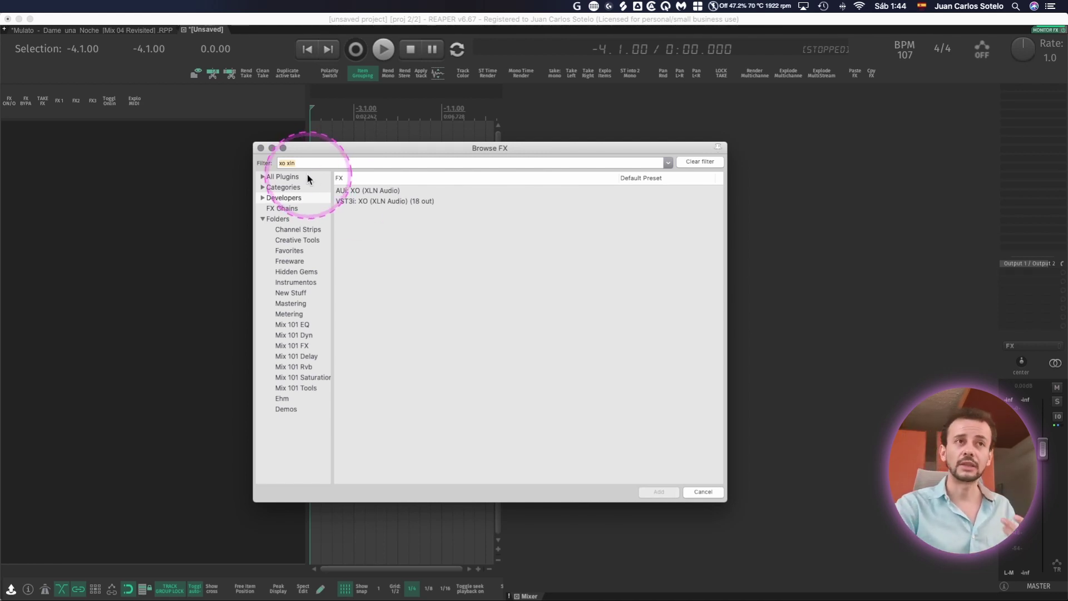
click(261, 148)
Insert the XO XLN MultiOut 18 Channels track template into the empty project
right_click(243, 151)
click(456, 189)
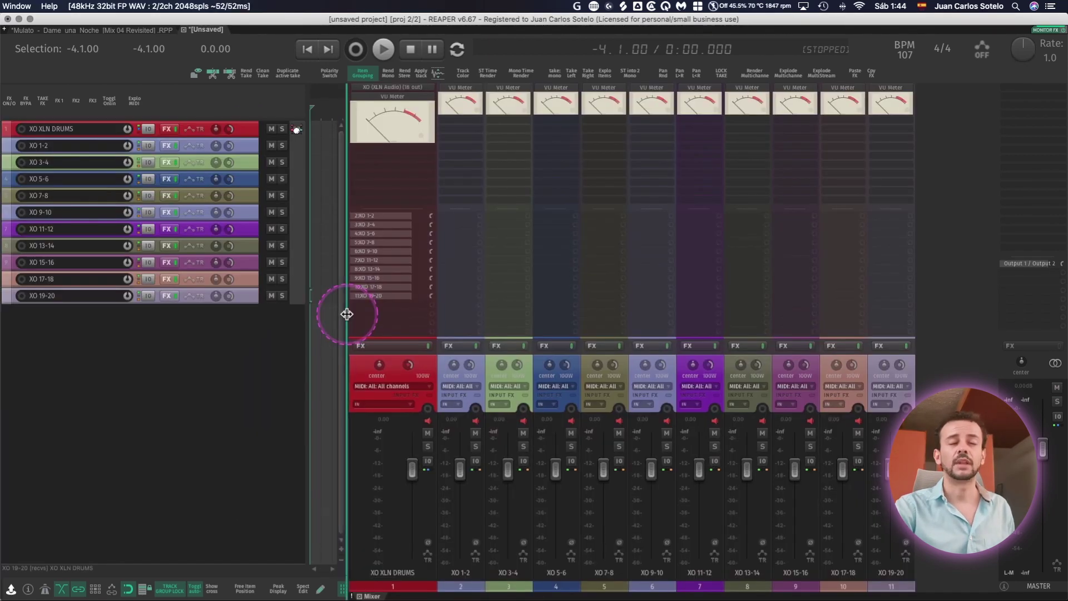
Open the XO instrument on the XO XLN DRUMS track, examine its output routing in the plug-in pin connector, and close both windows
click(429, 364)
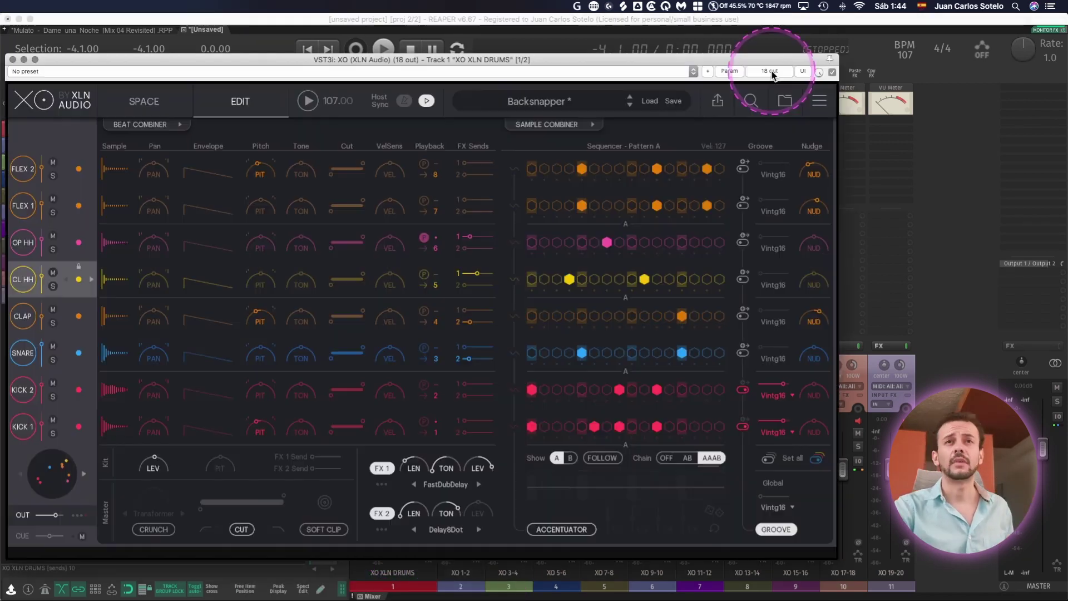
click(767, 71)
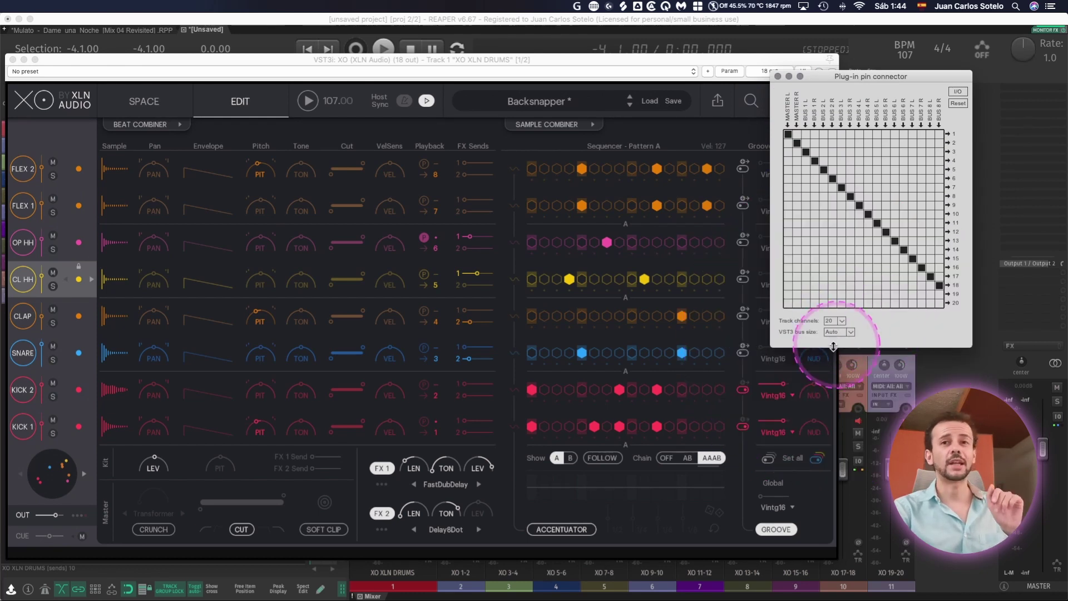
click(355, 60)
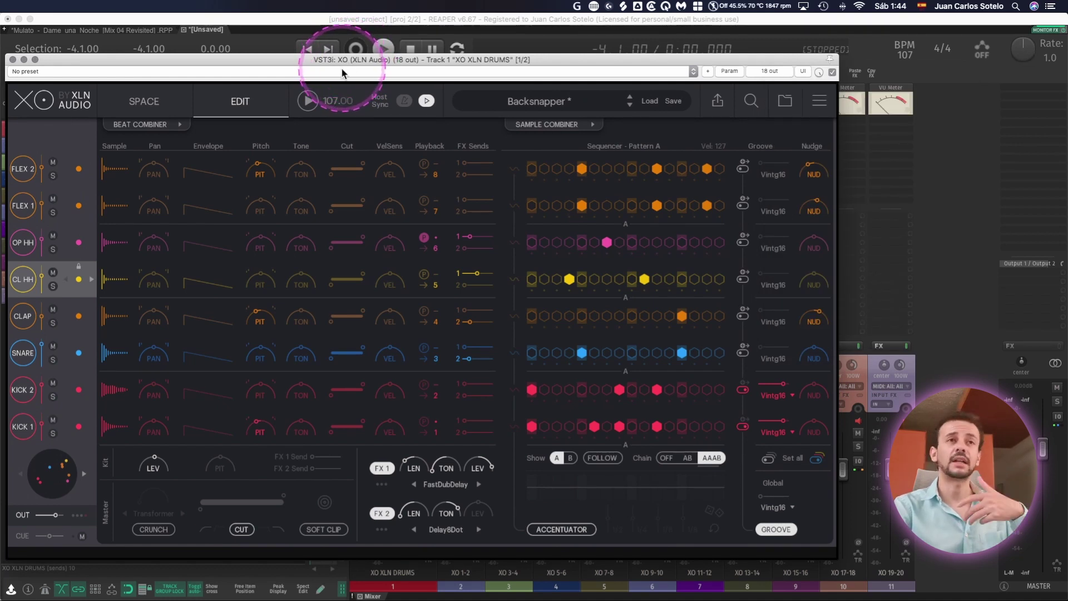
click(13, 60)
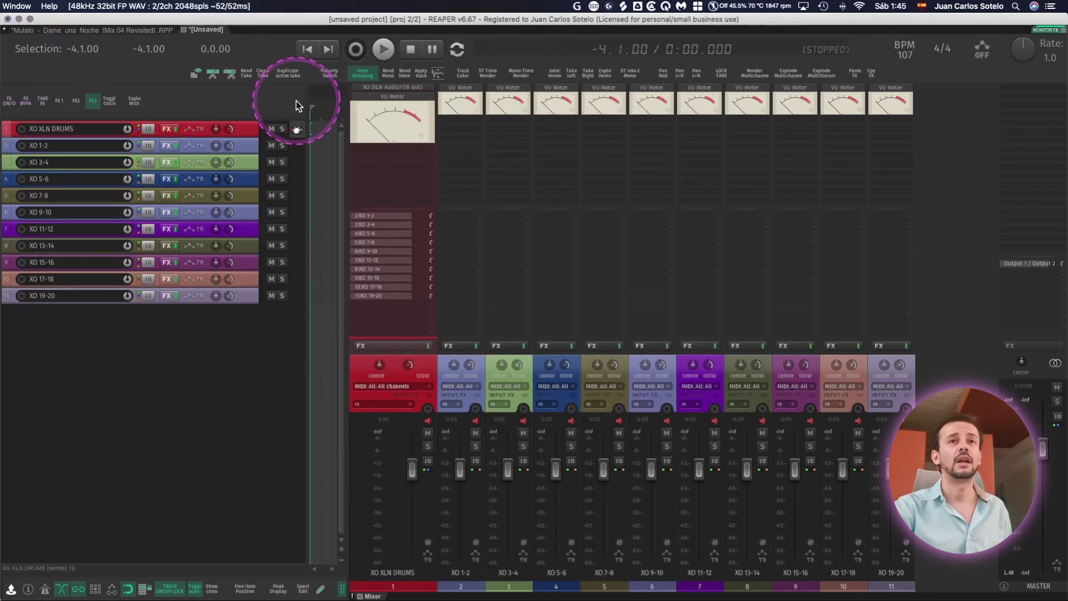
drag(296, 107, 287, 120)
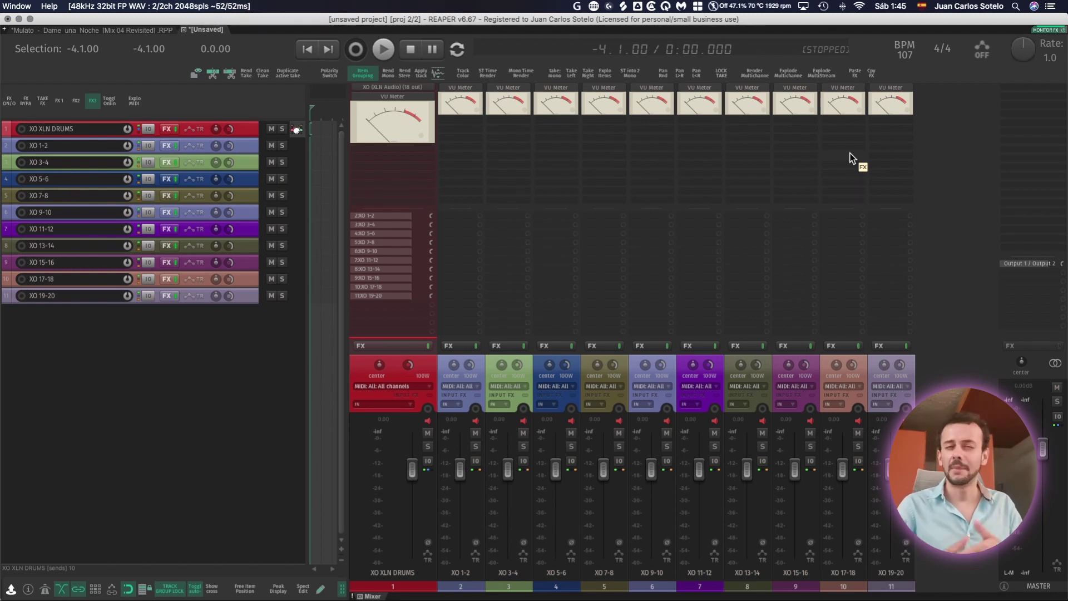
Delete the XO XLN DRUMS track and all of its output tracks
drag(630, 313, 426, 380)
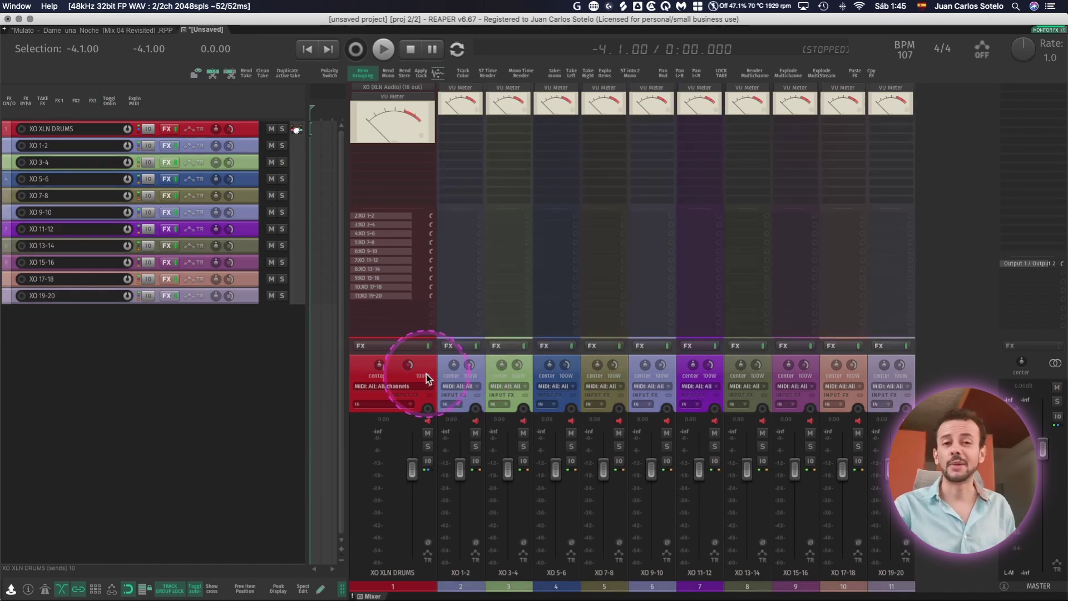
key(Delete)
key(Return)
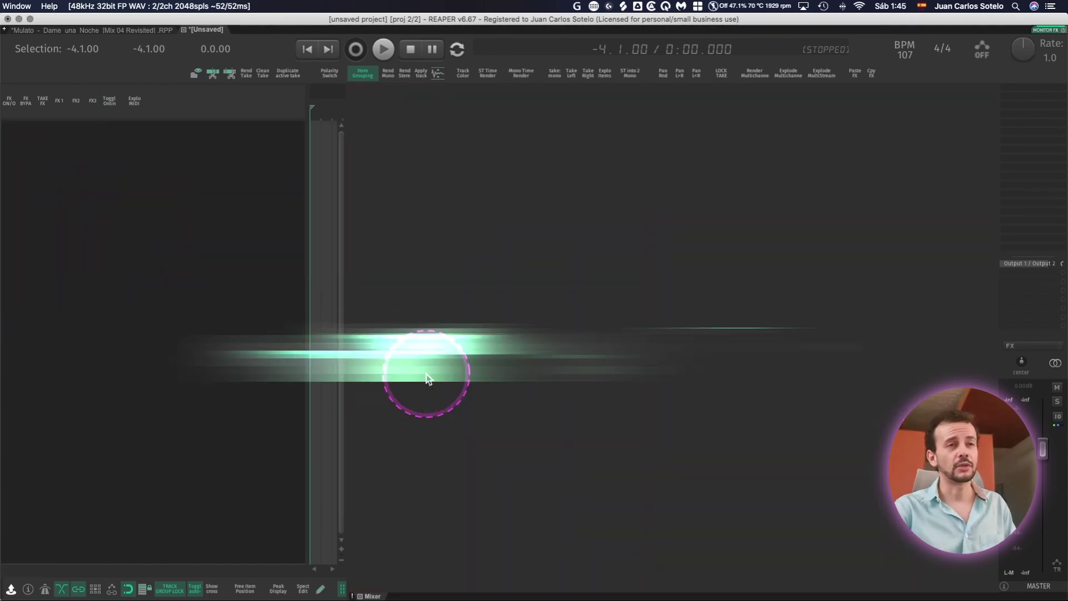
Insert a nine-track template of EQ and limiter channels and widen the mixer to show all of its tracks
right_click(108, 158)
mouse_move(167, 195)
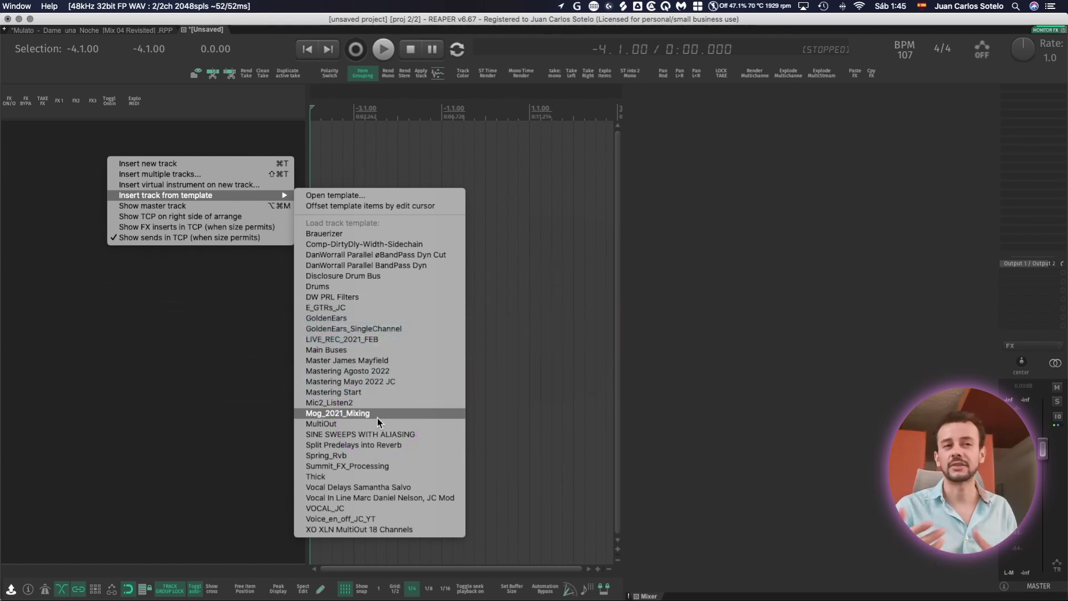
click(548, 350)
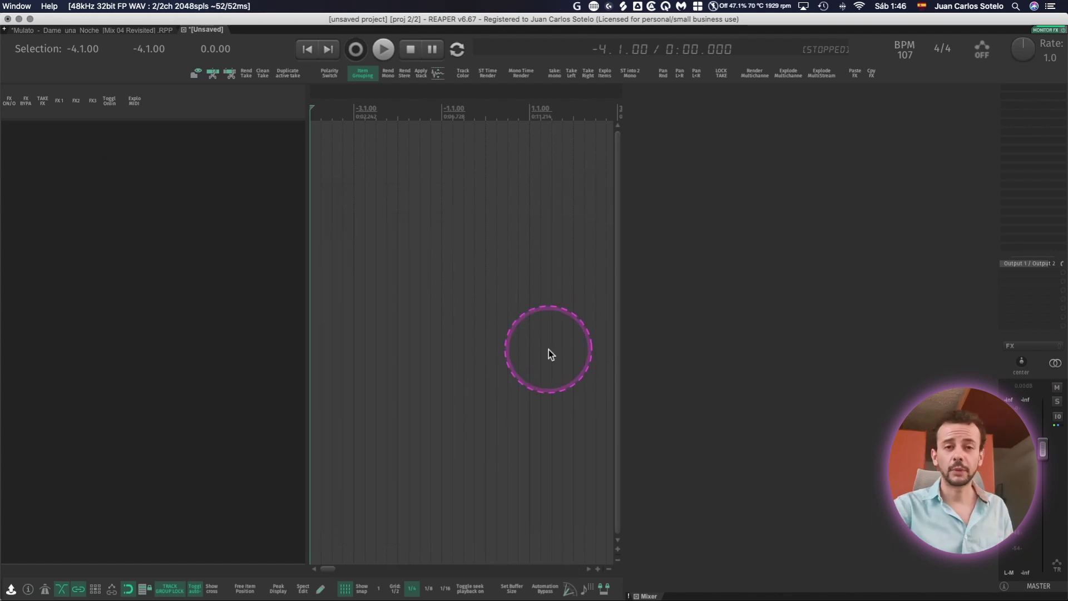
click(613, 357)
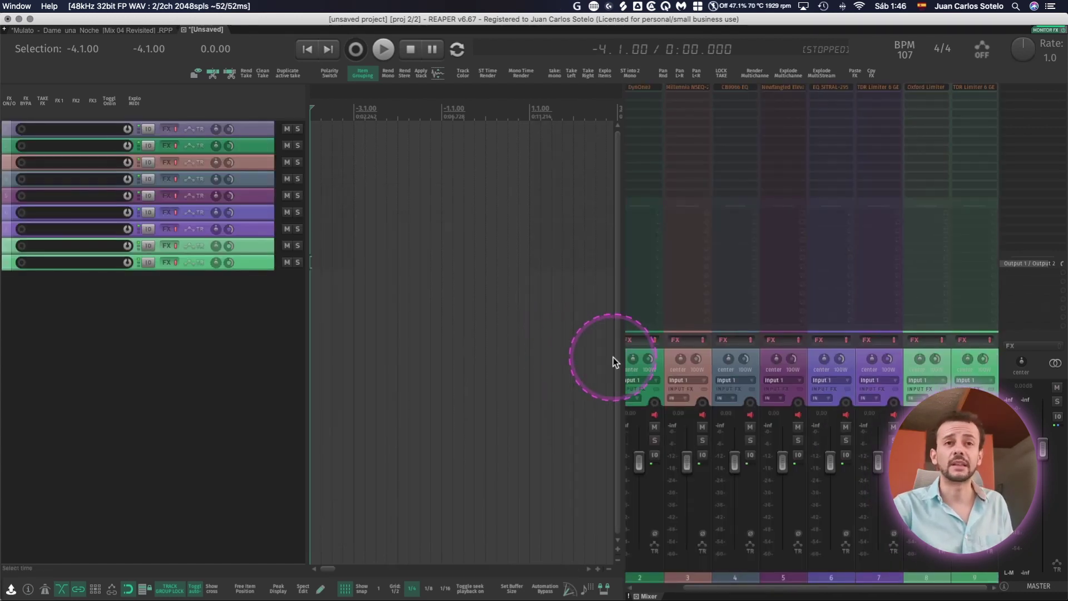
drag(614, 357, 565, 358)
click(436, 382)
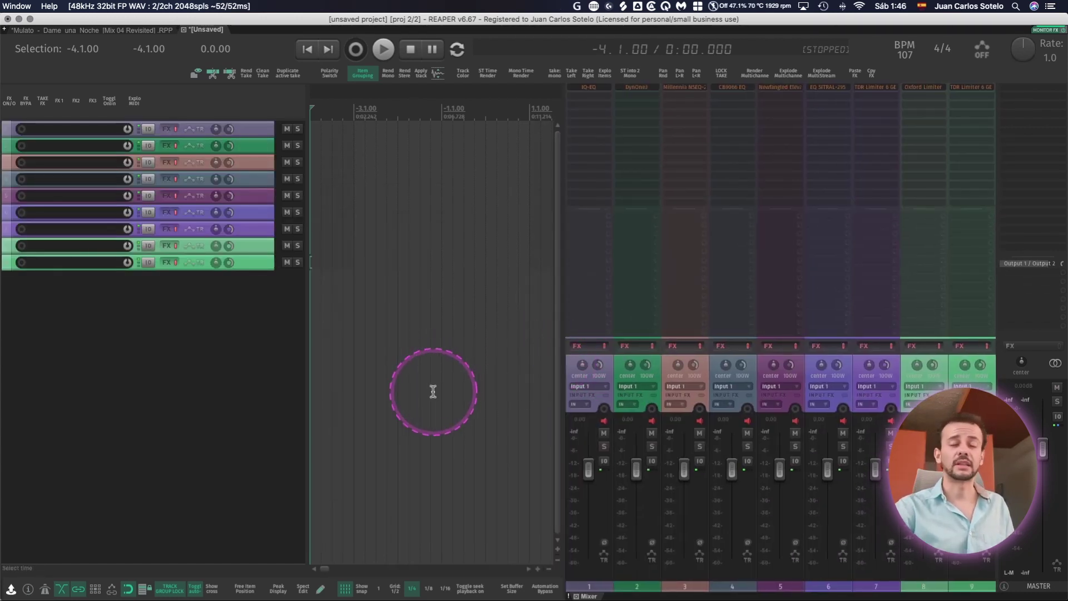